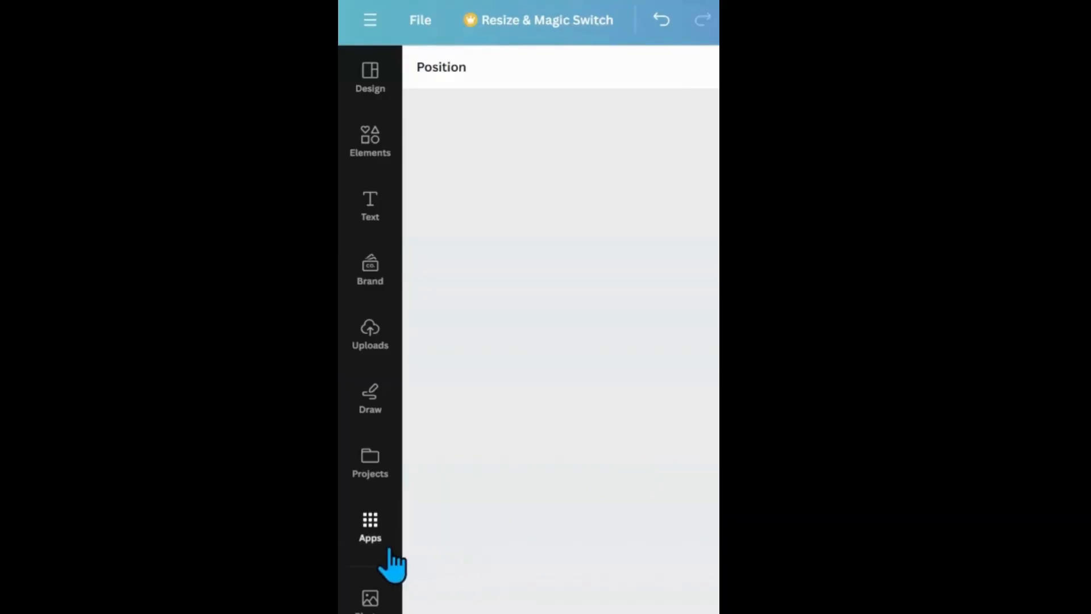
Search the apps for "typeextrude" and open the TypeExtrude app.
{"action": "left_click", "coordinate": [375, 539]}
{"action": "left_click", "coordinate": [550, 78]}
{"action": "type", "text": "typeextr"}
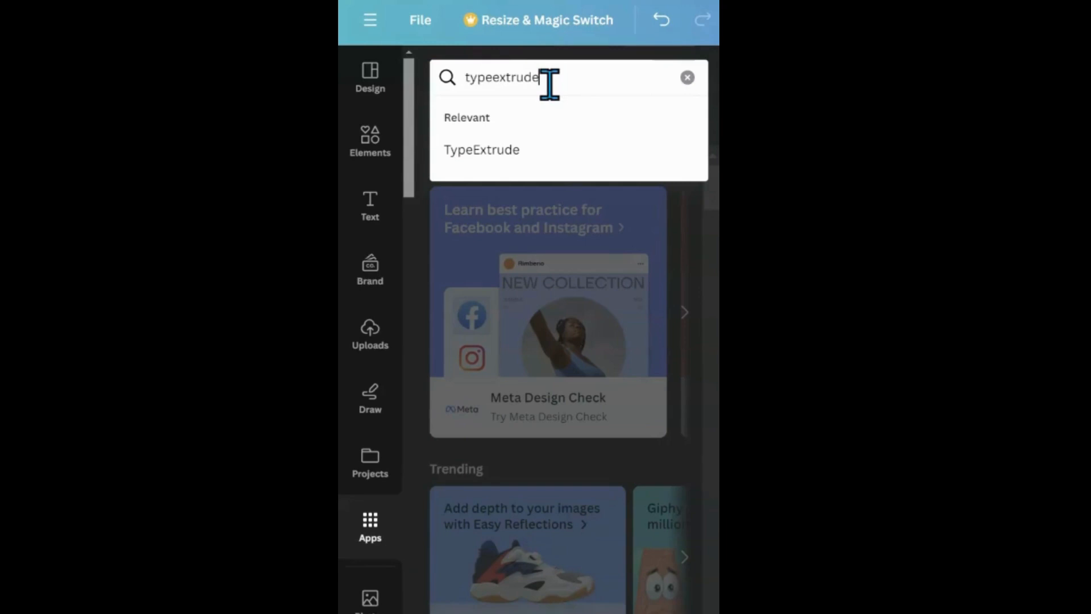
{"action": "type", "text": "ude"}
{"action": "key", "text": "Return"}
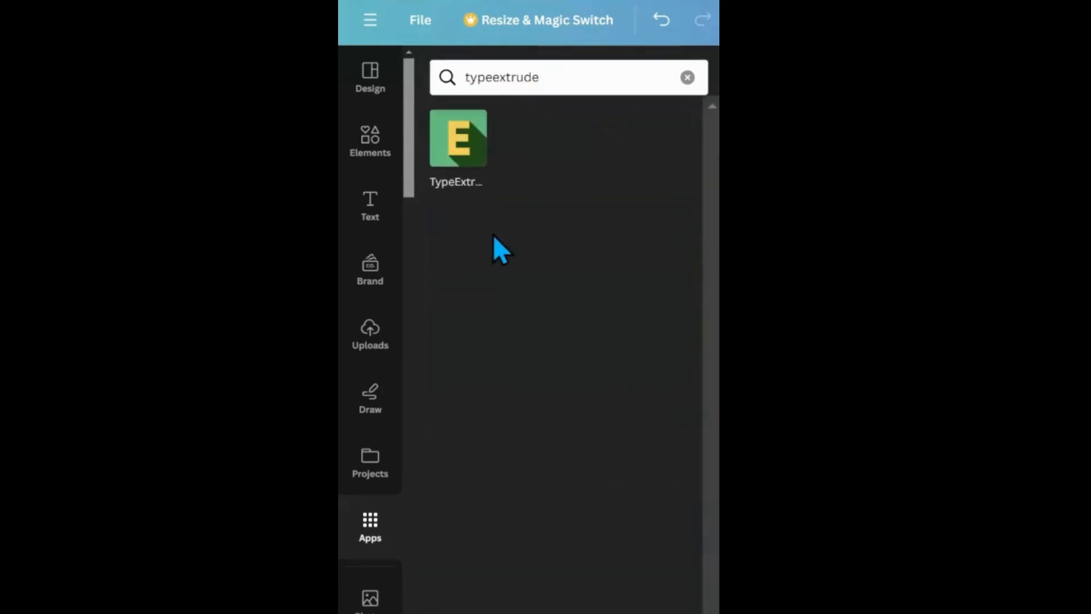
{"action": "left_click", "coordinate": [452, 174]}
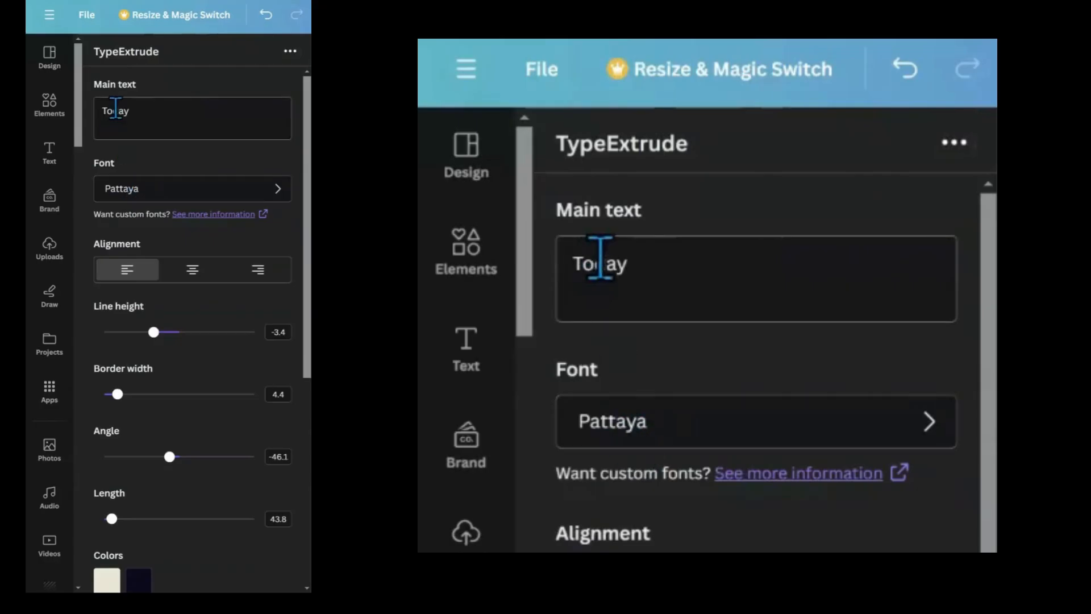
Set the main text to "Today", "is" and "great" on three separate lines.
{"action": "left_click_drag", "start_coordinate": [143, 112], "coordinate": [107, 111]}
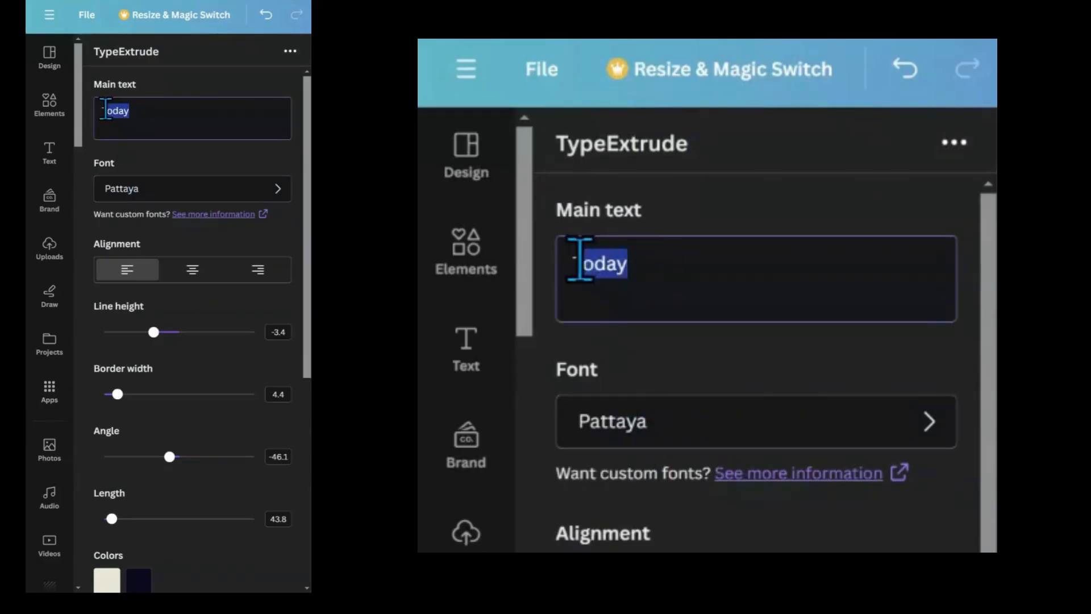
{"action": "left_click", "coordinate": [141, 111]}
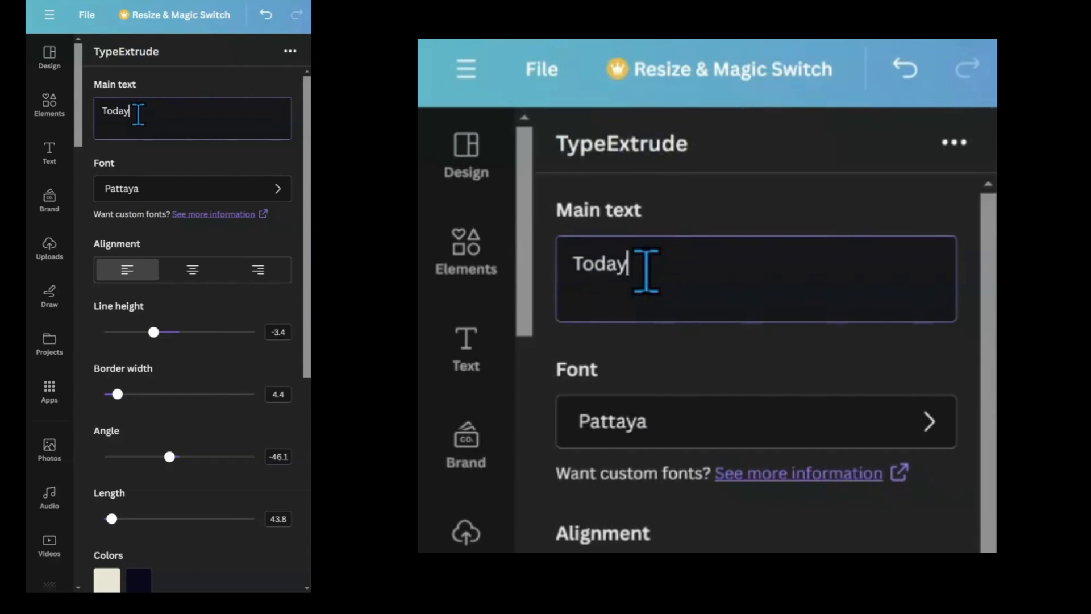
{"action": "key", "text": "Return"}
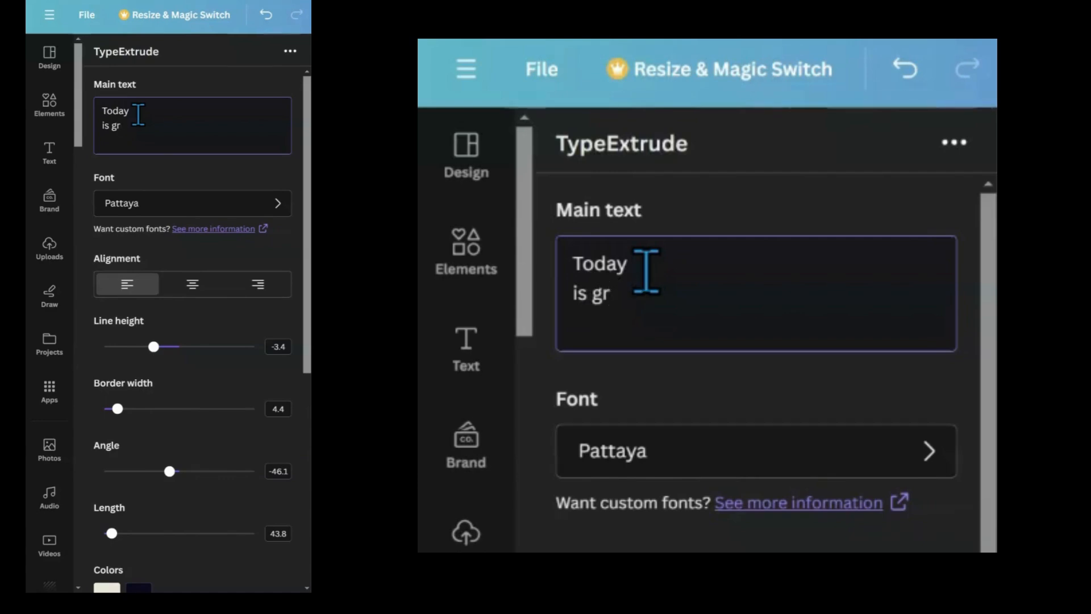
{"action": "key", "text": "Return"}
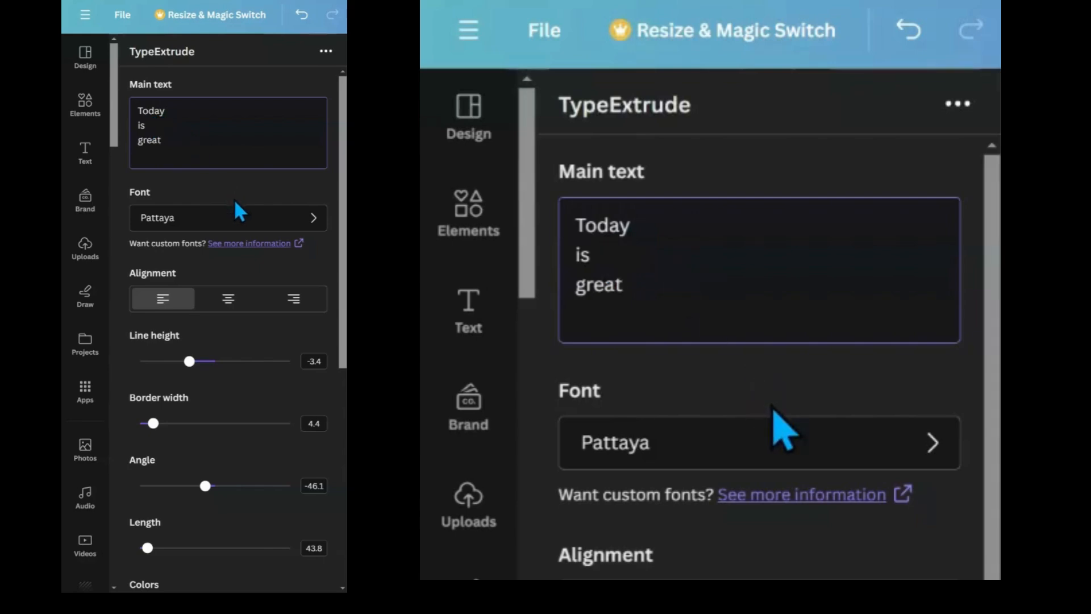
Browse the list of available fonts and return to the TypeExtrude settings without changing the font.
{"action": "left_click", "coordinate": [316, 221]}
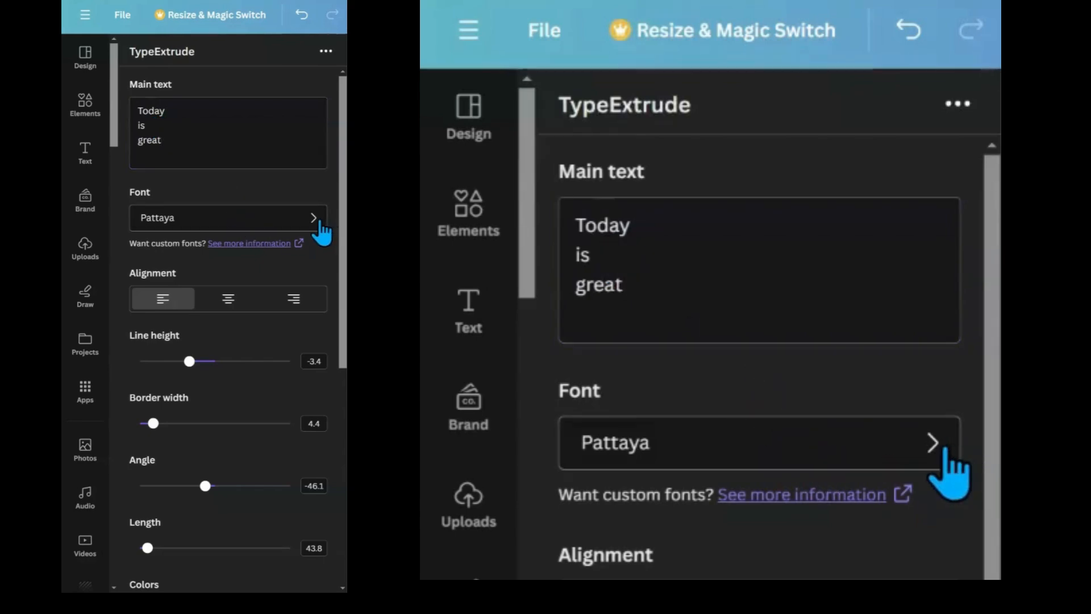
{"action": "scroll", "coordinate": [251, 334], "scroll_direction": "down", "scroll_amount": 20}
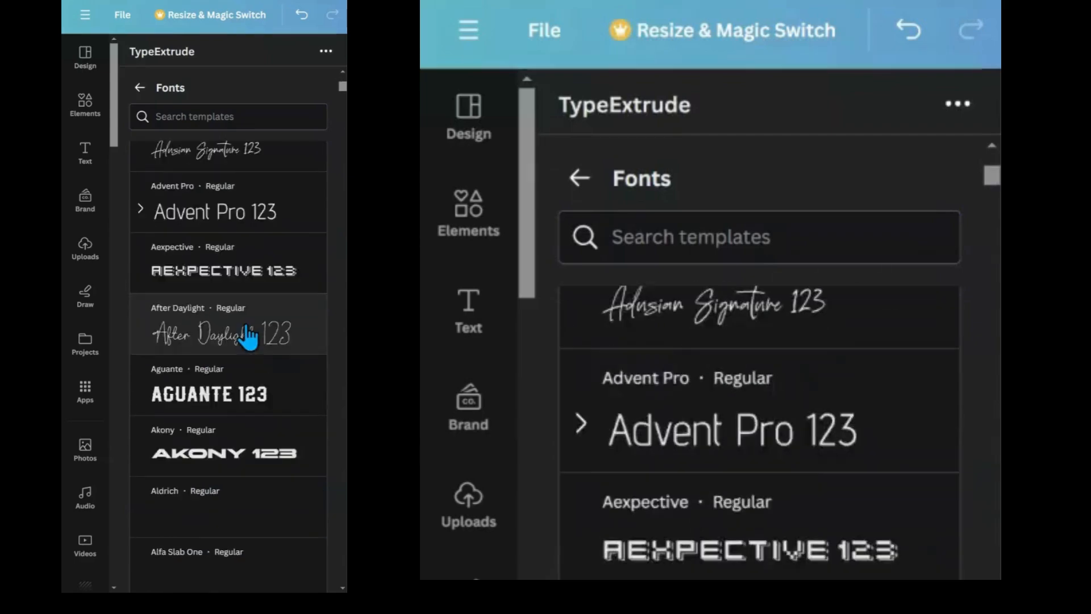
{"action": "scroll", "coordinate": [248, 337], "scroll_direction": "down", "scroll_amount": 20}
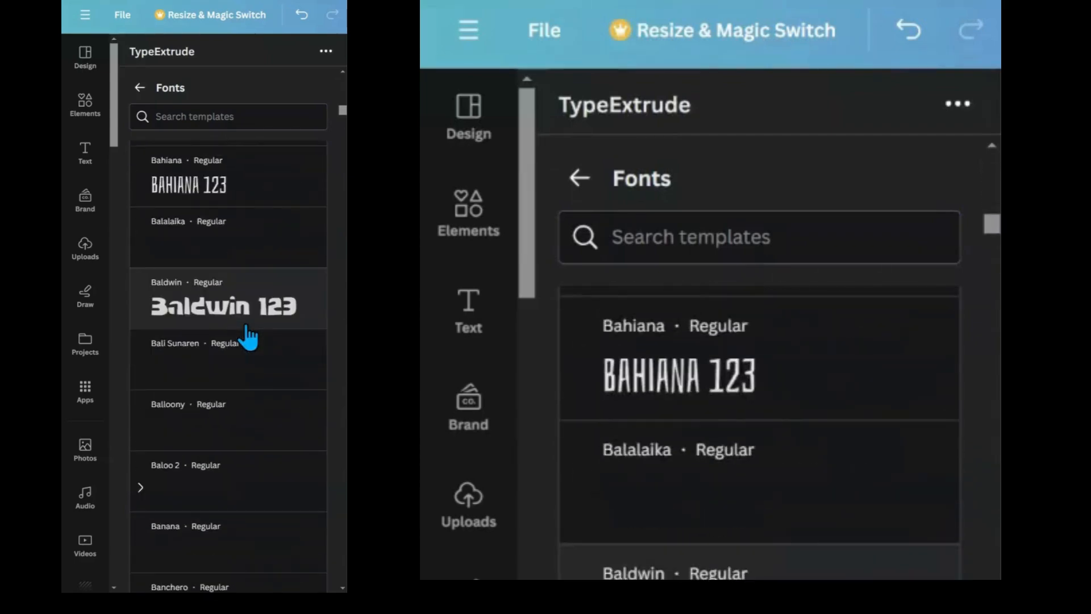
{"action": "scroll", "coordinate": [249, 336], "scroll_direction": "down", "scroll_amount": 15}
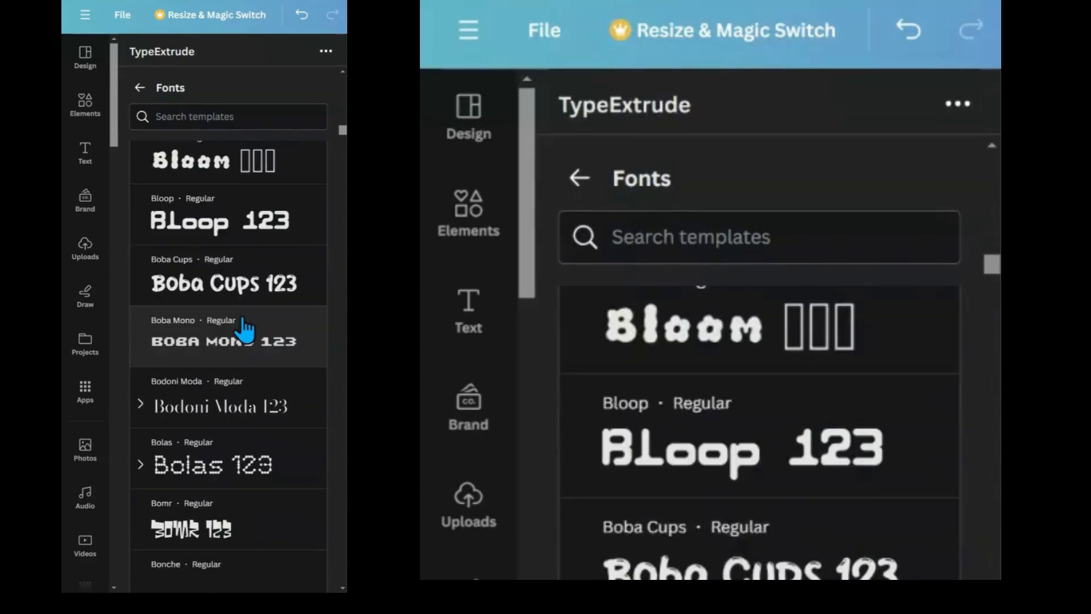
{"action": "left_click", "coordinate": [140, 89]}
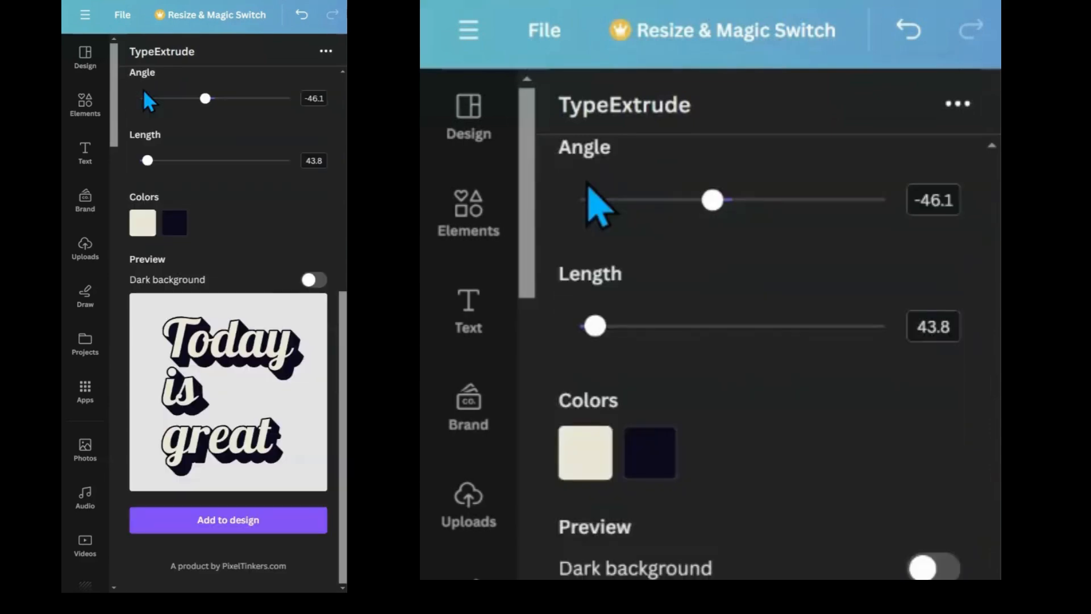
{"action": "scroll", "coordinate": [204, 148], "scroll_direction": "up", "scroll_amount": 5}
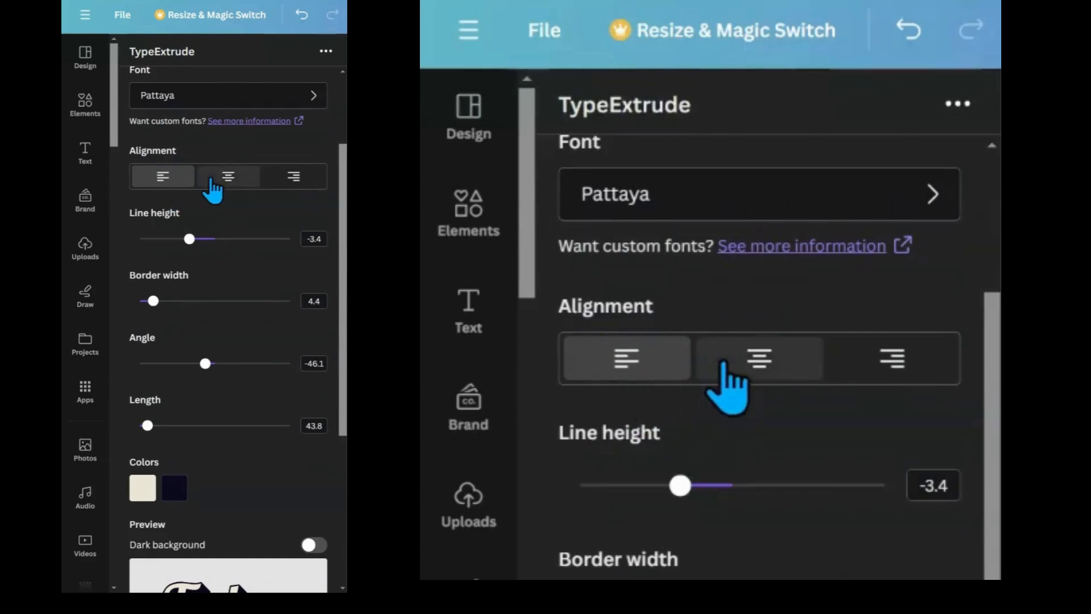
{"action": "scroll", "coordinate": [248, 196], "scroll_direction": "down", "scroll_amount": 5}
{"action": "scroll", "coordinate": [246, 212], "scroll_direction": "up", "scroll_amount": 6}
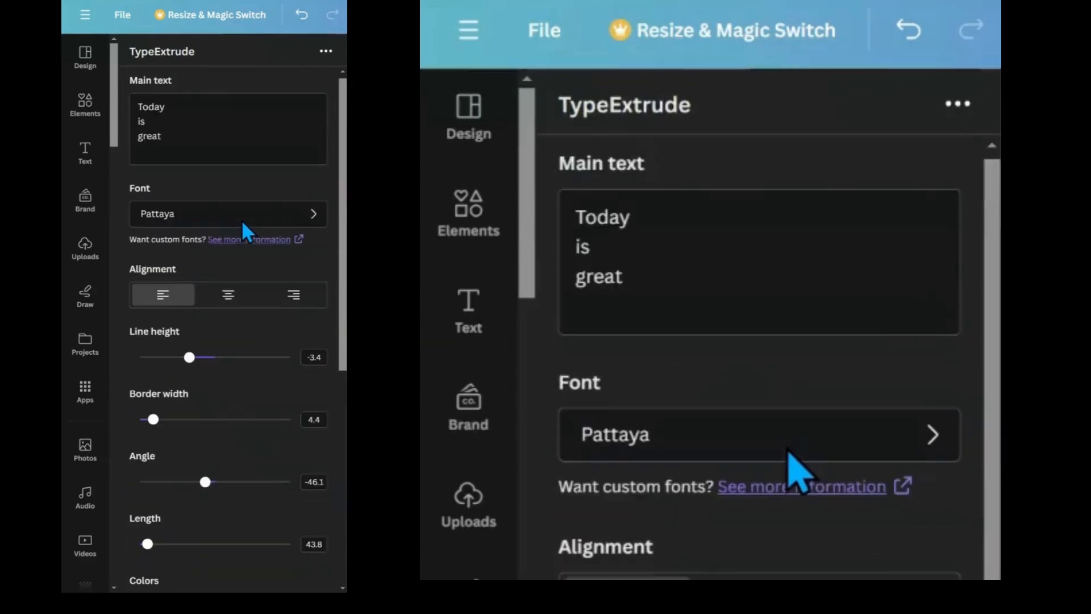
{"action": "scroll", "coordinate": [227, 224], "scroll_direction": "down", "scroll_amount": 5}
{"action": "scroll", "coordinate": [228, 224], "scroll_direction": "up", "scroll_amount": 2}
{"action": "scroll", "coordinate": [228, 224], "scroll_direction": "down", "scroll_amount": 3}
{"action": "scroll", "coordinate": [227, 224], "scroll_direction": "up", "scroll_amount": 6}
{"action": "scroll", "coordinate": [228, 225], "scroll_direction": "down", "scroll_amount": 5}
{"action": "scroll", "coordinate": [227, 224], "scroll_direction": "up", "scroll_amount": 5}
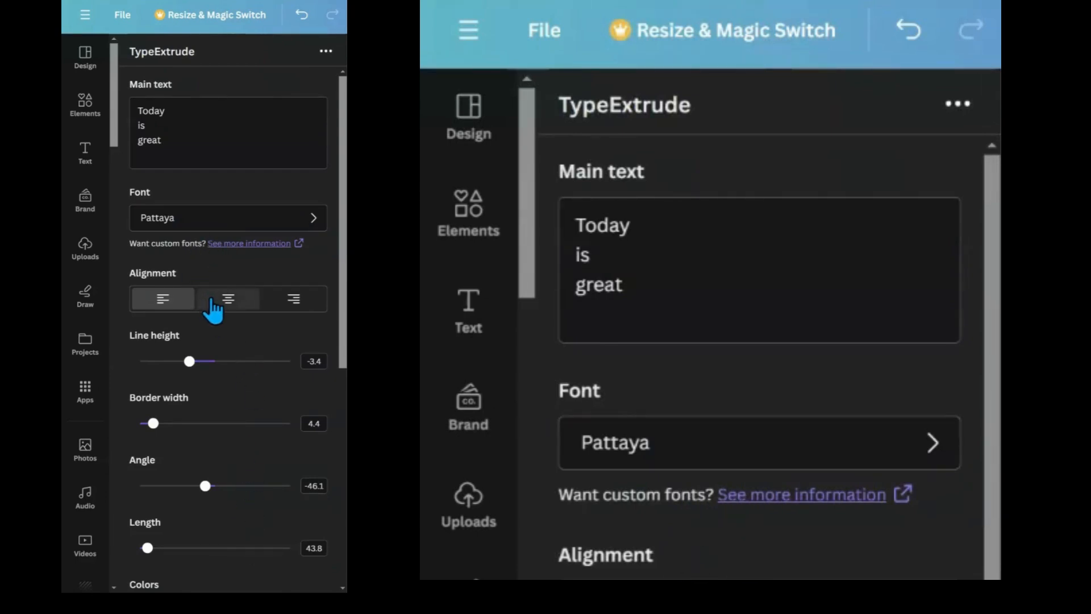
Try center and right text alignment, then switch the alignment back to left.
{"action": "left_click", "coordinate": [211, 301]}
{"action": "scroll", "coordinate": [219, 333], "scroll_direction": "down", "scroll_amount": 6}
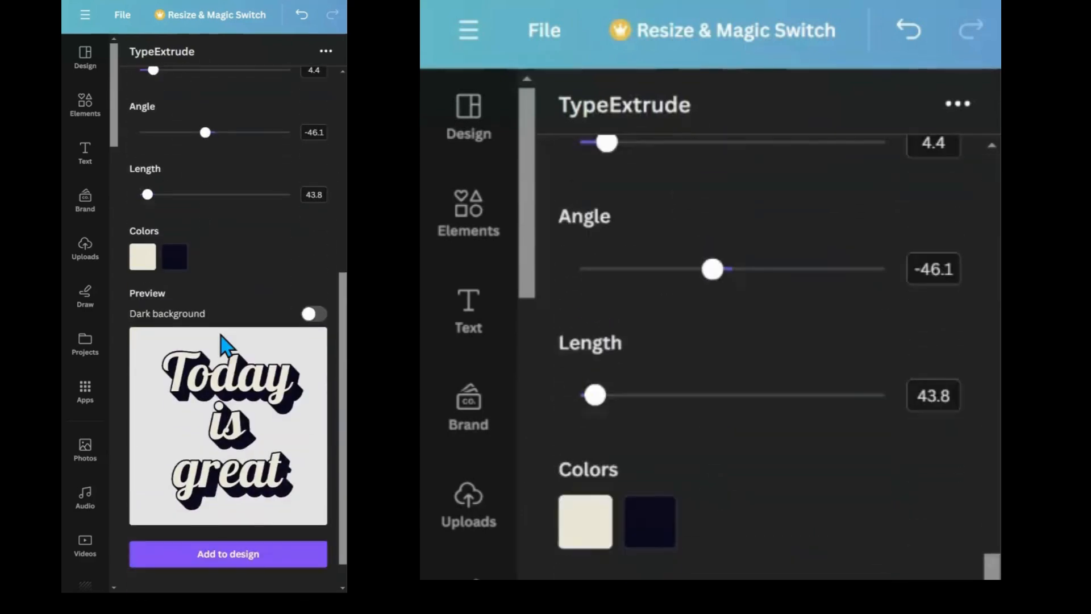
{"action": "scroll", "coordinate": [221, 341], "scroll_direction": "up", "scroll_amount": 5}
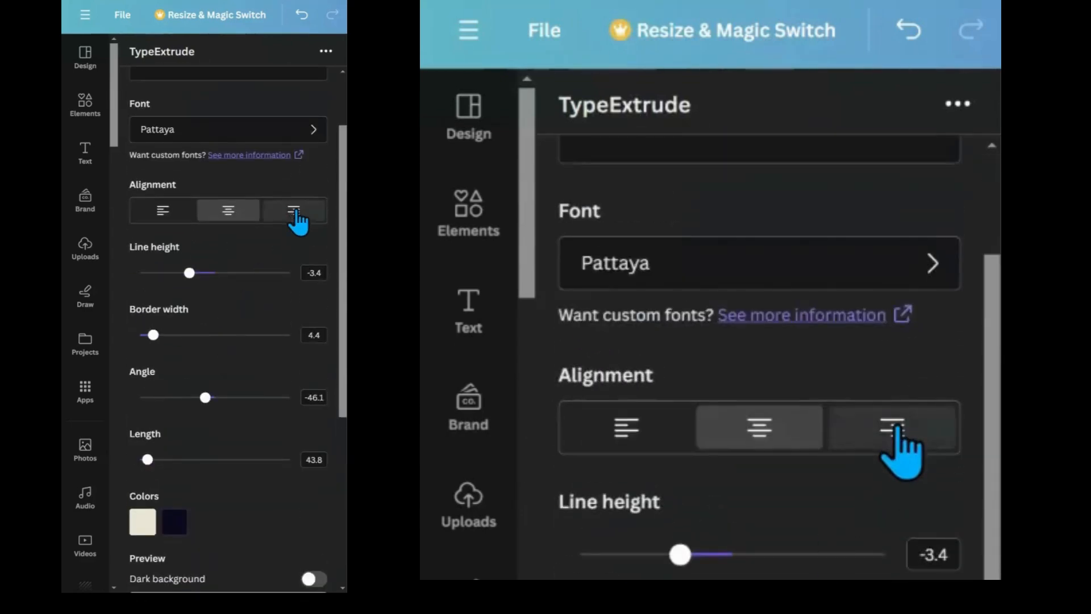
{"action": "left_click", "coordinate": [295, 213]}
{"action": "scroll", "coordinate": [254, 264], "scroll_direction": "down", "scroll_amount": 5}
{"action": "scroll", "coordinate": [254, 264], "scroll_direction": "up", "scroll_amount": 3}
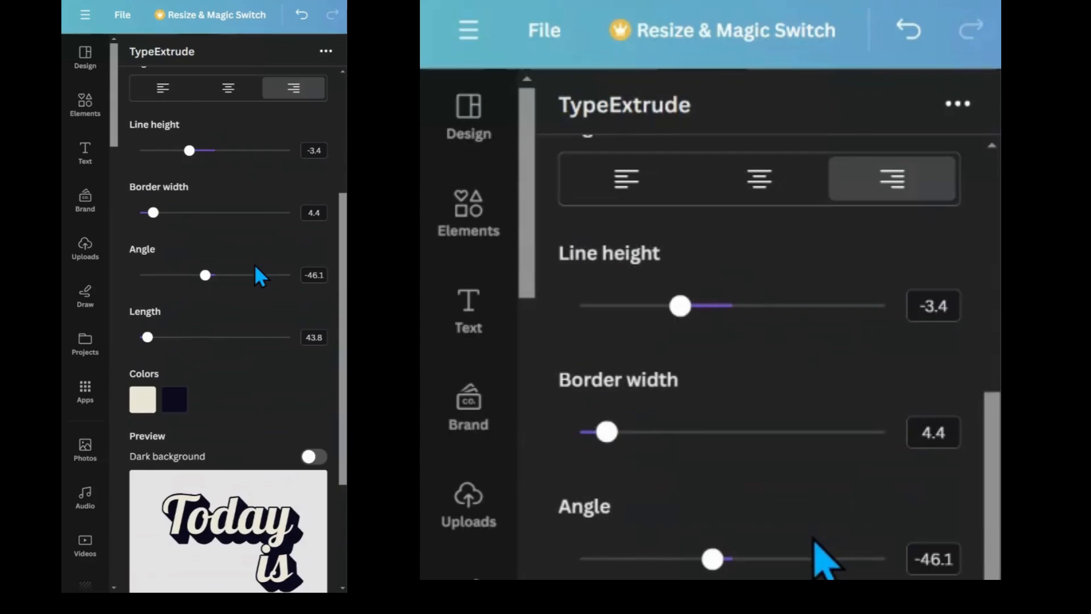
{"action": "scroll", "coordinate": [254, 264], "scroll_direction": "up", "scroll_amount": 2}
{"action": "left_click", "coordinate": [165, 178]}
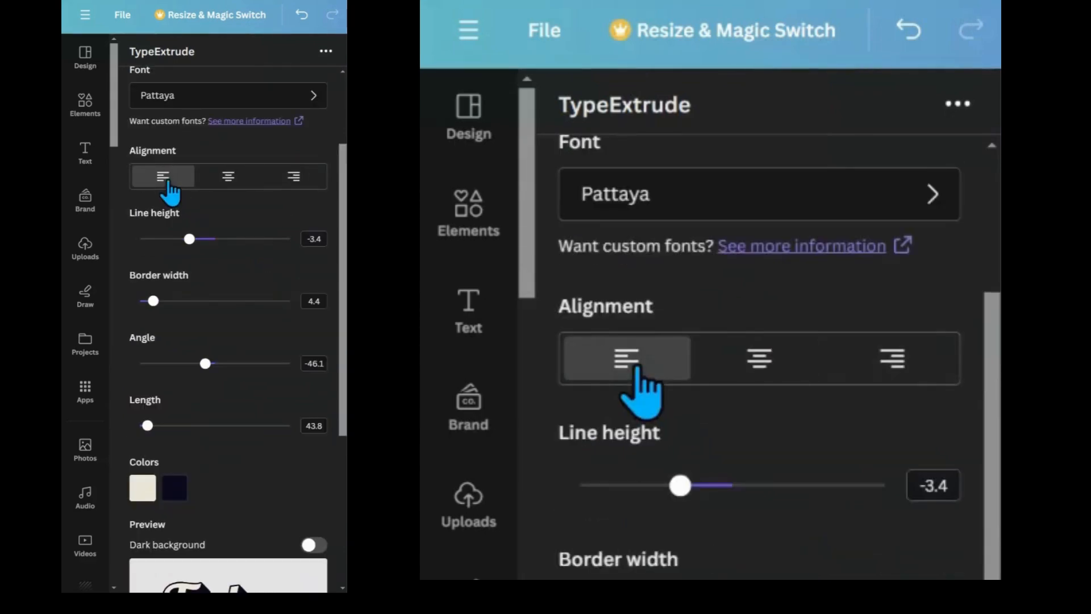
{"action": "scroll", "coordinate": [215, 263], "scroll_direction": "down", "scroll_amount": 2}
{"action": "scroll", "coordinate": [214, 261], "scroll_direction": "up", "scroll_amount": 2}
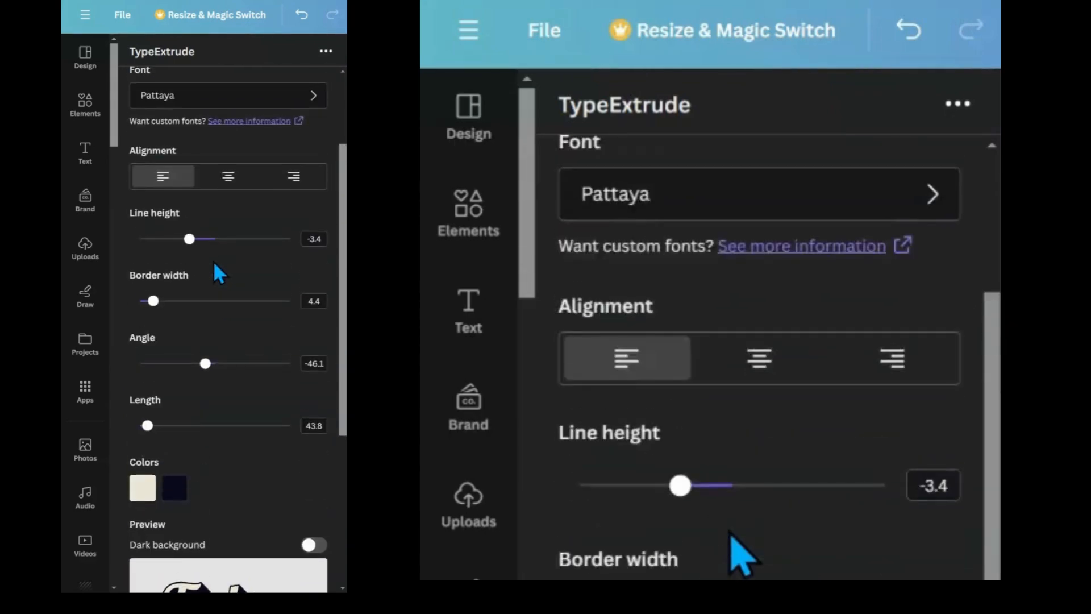
{"action": "scroll", "coordinate": [214, 262], "scroll_direction": "down", "scroll_amount": 4}
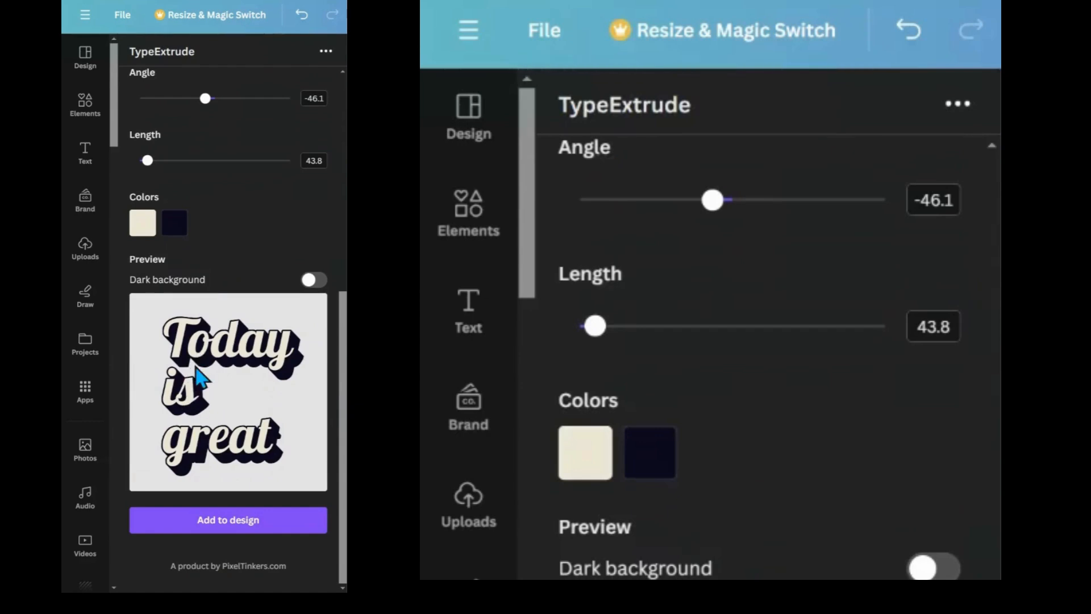
{"action": "scroll", "coordinate": [196, 369], "scroll_direction": "up", "scroll_amount": 2}
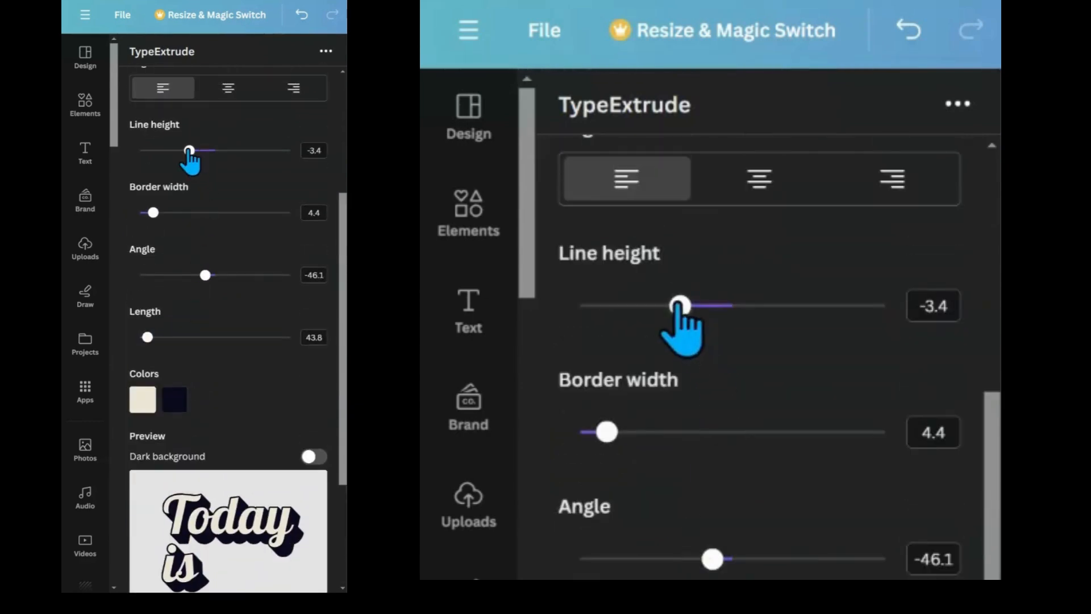
{"action": "scroll", "coordinate": [210, 191], "scroll_direction": "down", "scroll_amount": 2}
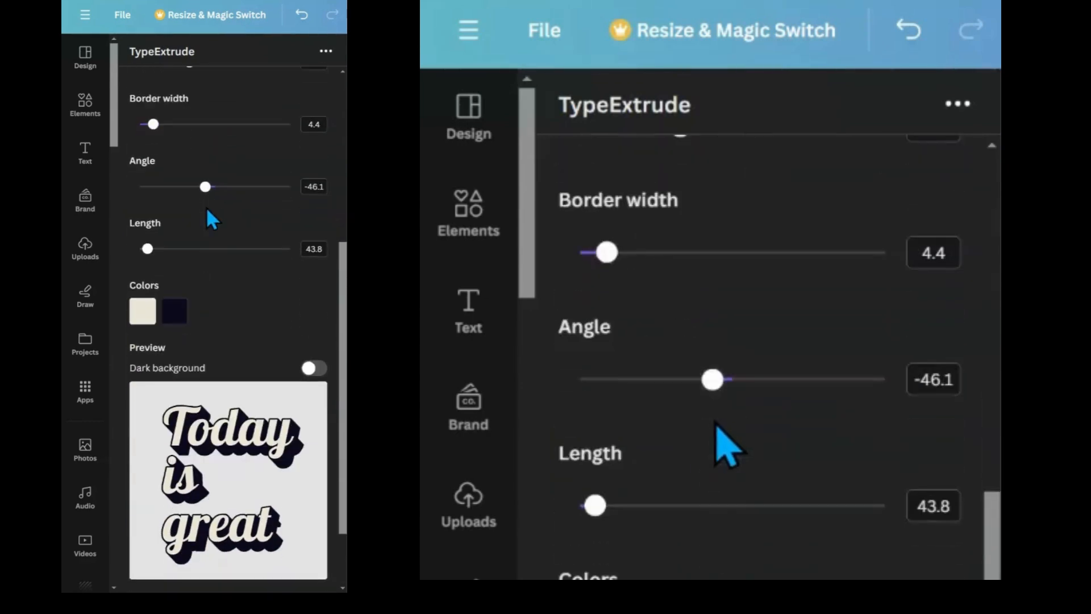
{"action": "scroll", "coordinate": [219, 288], "scroll_direction": "up", "scroll_amount": 2}
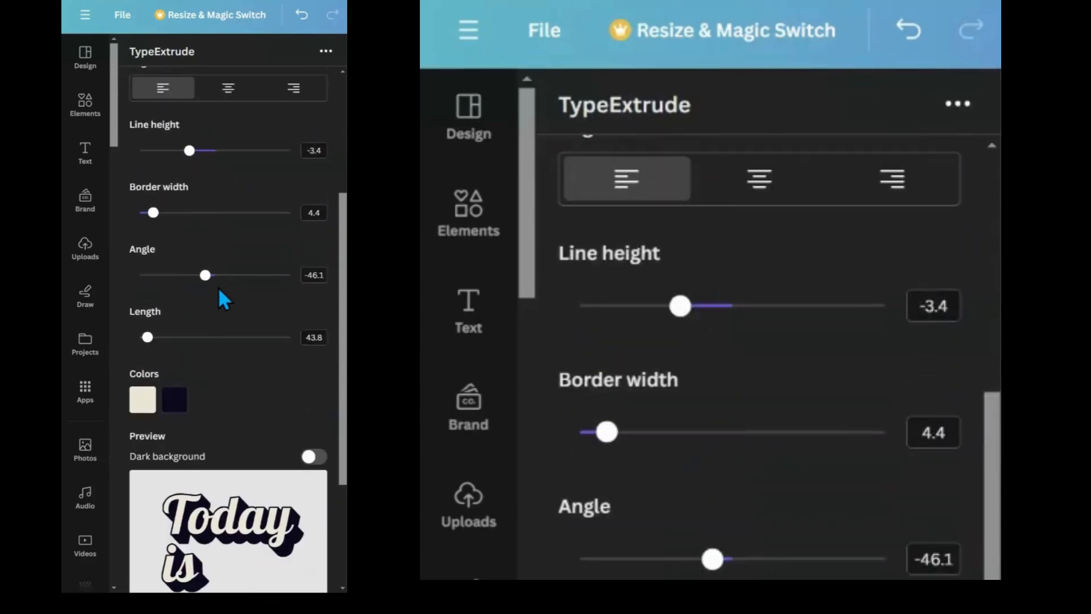
{"action": "scroll", "coordinate": [218, 288], "scroll_direction": "down", "scroll_amount": 1}
{"action": "scroll", "coordinate": [218, 297], "scroll_direction": "up", "scroll_amount": 1}
Lower the line height of the extruded text to about -4.2.
{"action": "left_click_drag", "start_coordinate": [190, 150], "coordinate": [183, 150]}
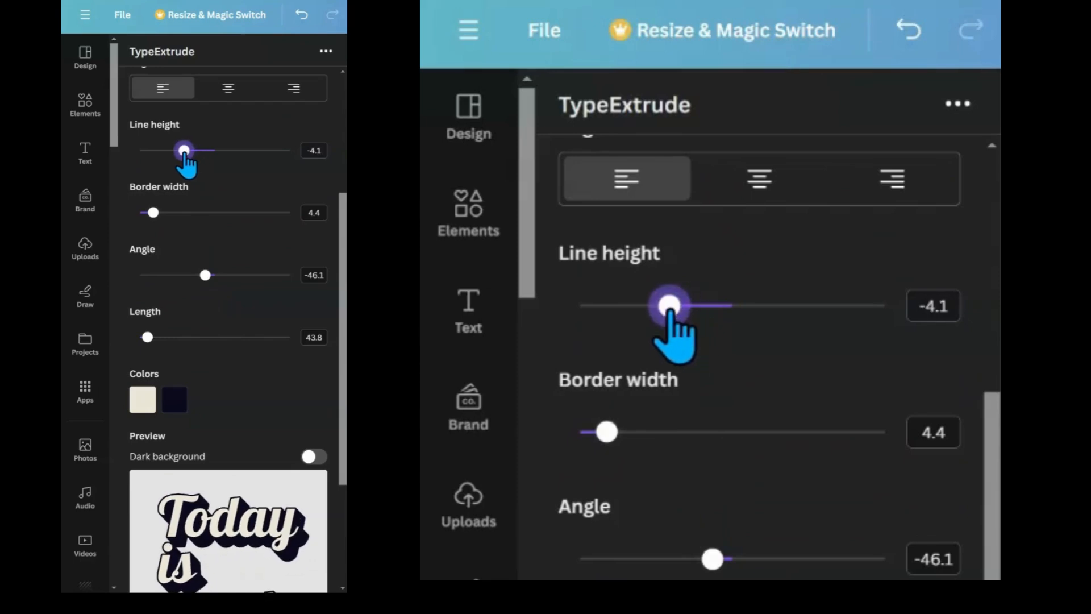
{"action": "scroll", "coordinate": [208, 218], "scroll_direction": "down", "scroll_amount": 1}
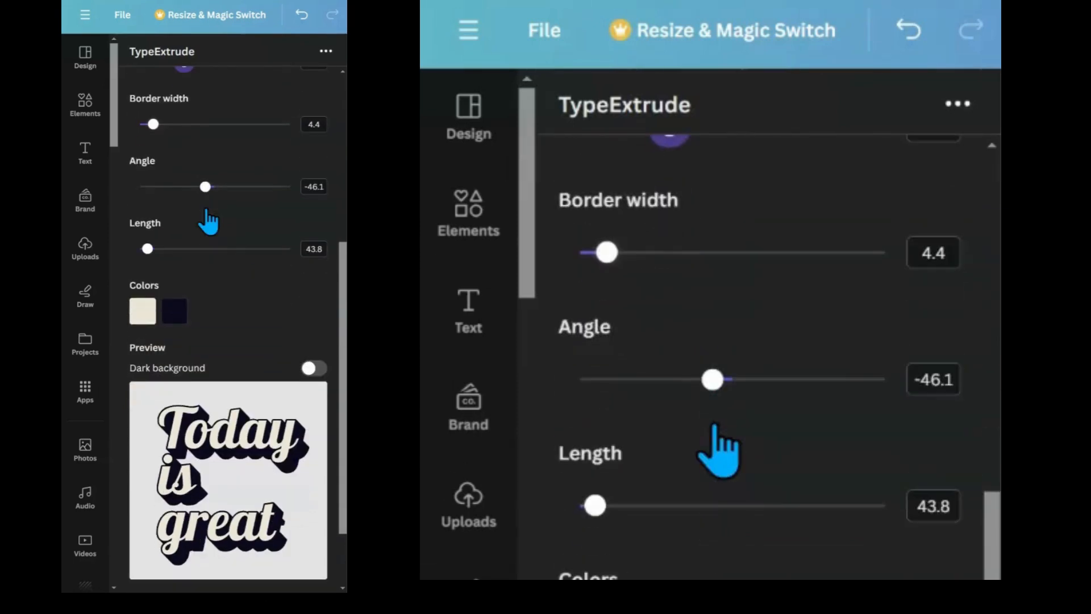
{"action": "scroll", "coordinate": [208, 222], "scroll_direction": "up", "scroll_amount": 1}
{"action": "left_click_drag", "start_coordinate": [184, 150], "coordinate": [183, 150]}
{"action": "scroll", "coordinate": [202, 215], "scroll_direction": "down", "scroll_amount": 2}
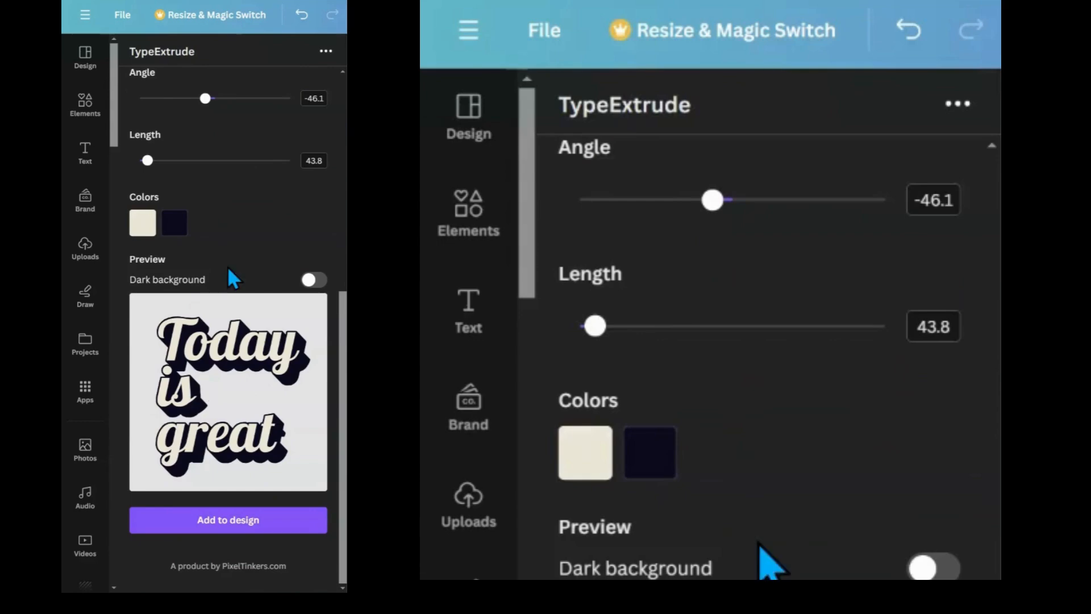
{"action": "scroll", "coordinate": [233, 278], "scroll_direction": "up", "scroll_amount": 3}
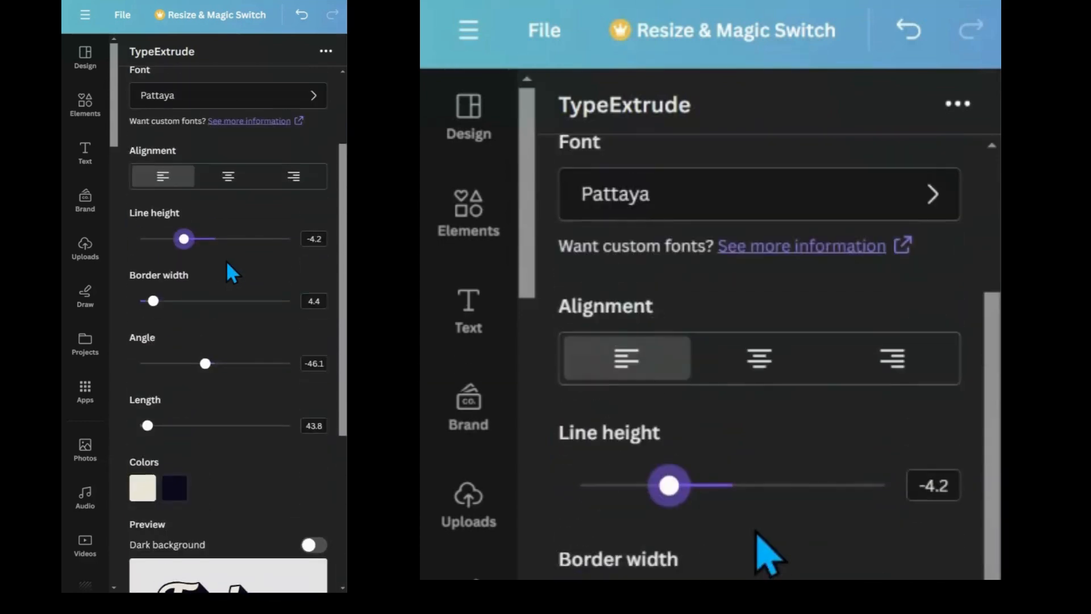
{"action": "scroll", "coordinate": [228, 262], "scroll_direction": "down", "scroll_amount": 2}
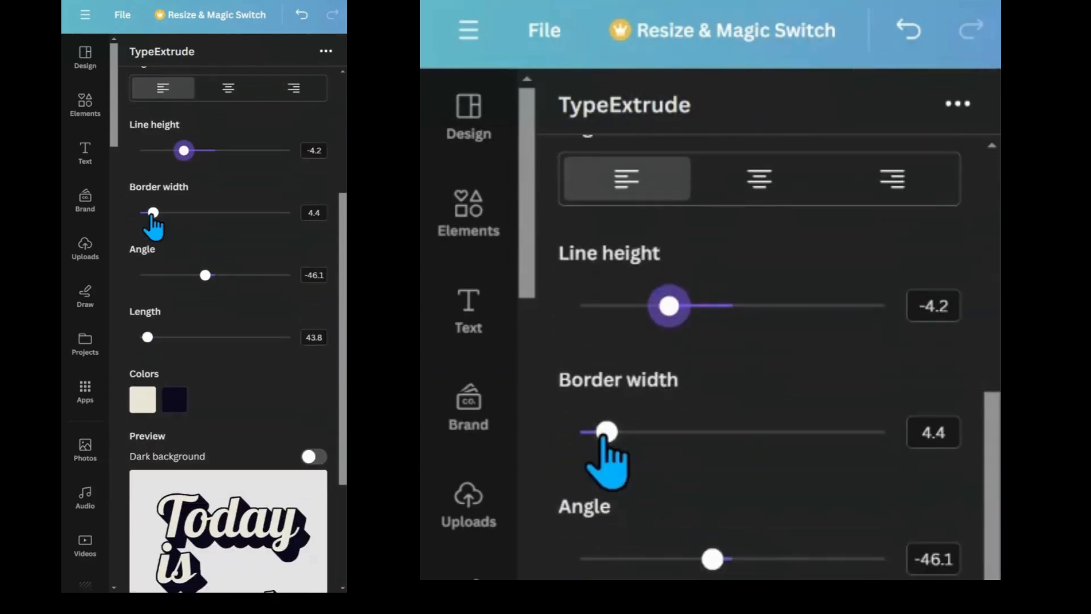
Increase the border width of the extruded text to about 13.5.
{"action": "mouse_move", "coordinate": [153, 214]}
{"action": "left_mouse_down"}
{"action": "mouse_move", "coordinate": [273, 215]}
{"action": "mouse_move", "coordinate": [171, 215]}
{"action": "left_mouse_up"}
{"action": "scroll", "coordinate": [193, 267], "scroll_direction": "down", "scroll_amount": 2}
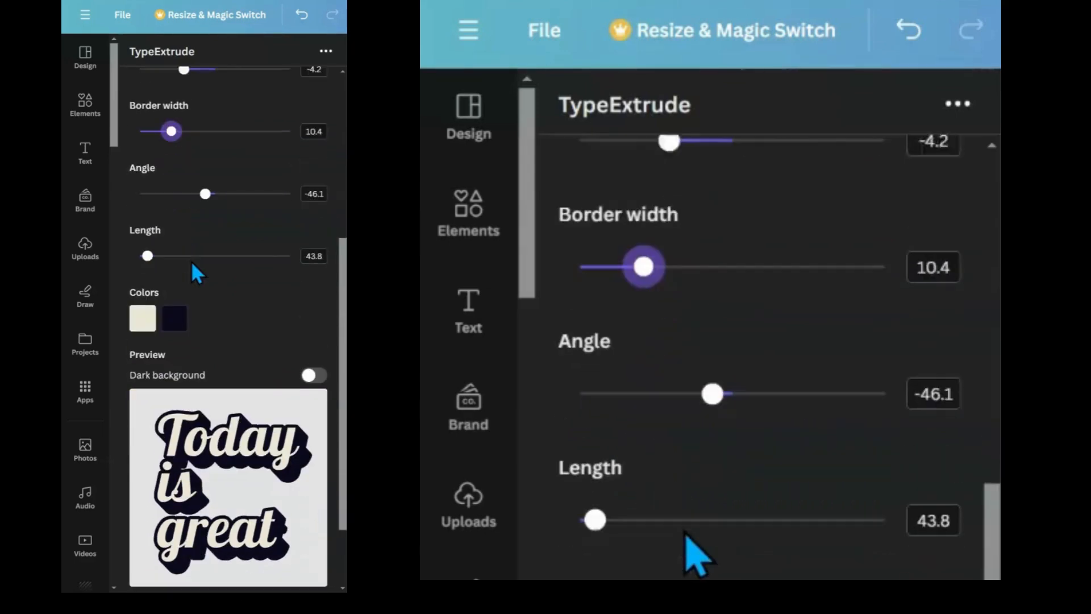
{"action": "scroll", "coordinate": [189, 258], "scroll_direction": "up", "scroll_amount": 2}
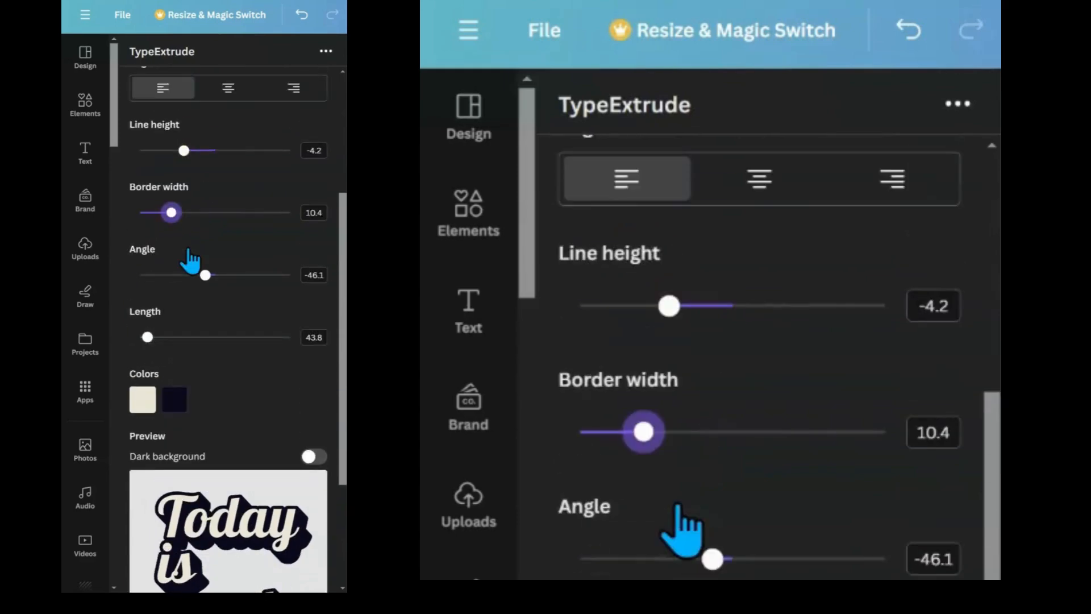
{"action": "left_click_drag", "start_coordinate": [171, 214], "coordinate": [180, 215]}
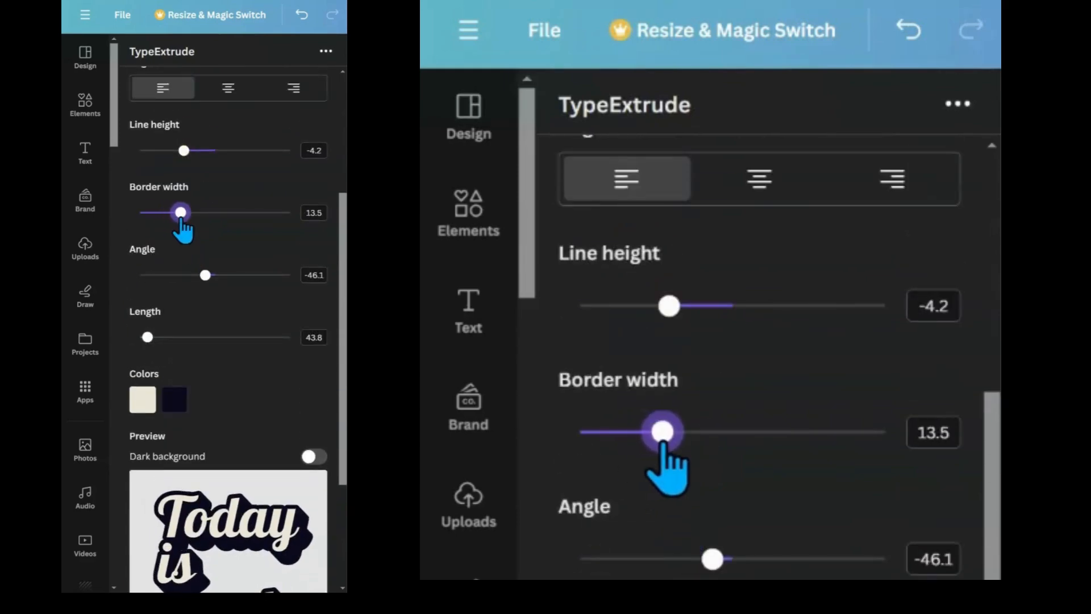
Add the extruded text to the design.
{"action": "scroll", "coordinate": [180, 234], "scroll_direction": "down", "scroll_amount": 4}
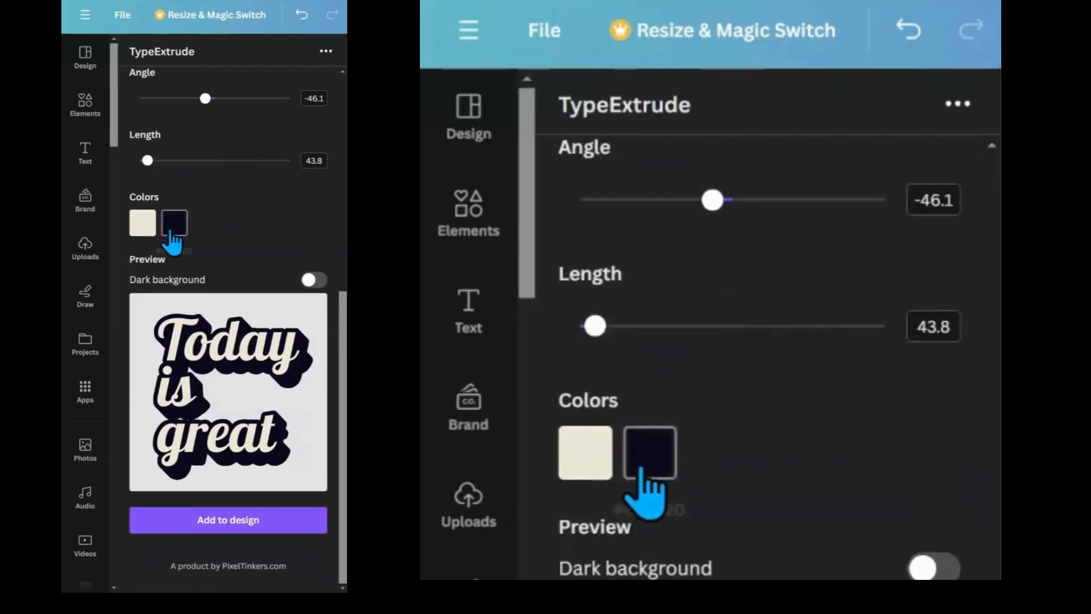
{"action": "scroll", "coordinate": [170, 234], "scroll_direction": "up", "scroll_amount": 2}
{"action": "scroll", "coordinate": [171, 233], "scroll_direction": "down", "scroll_amount": 2}
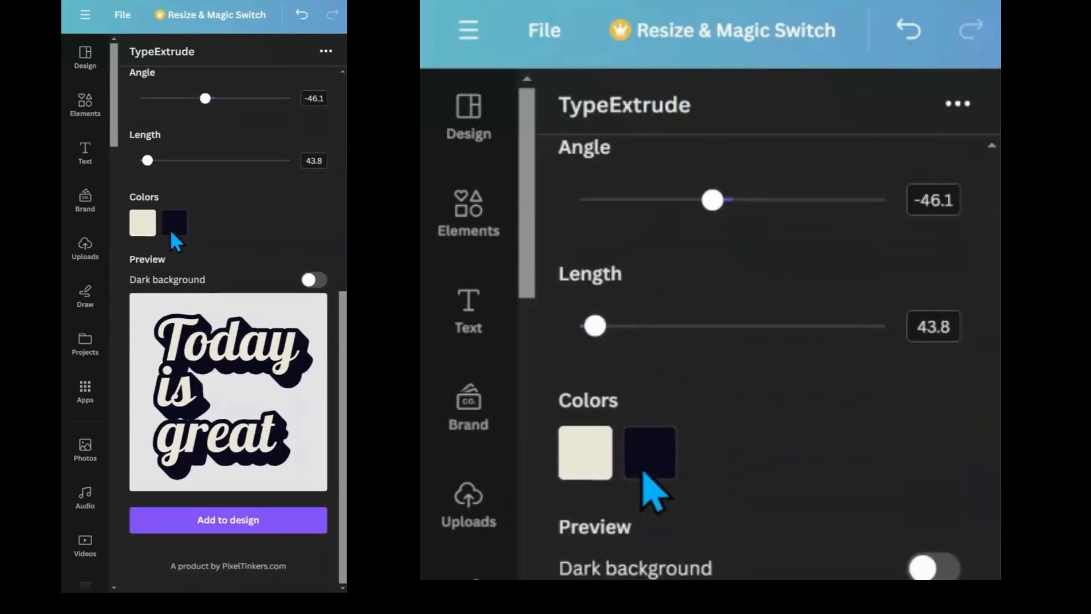
{"action": "left_click", "coordinate": [207, 522]}
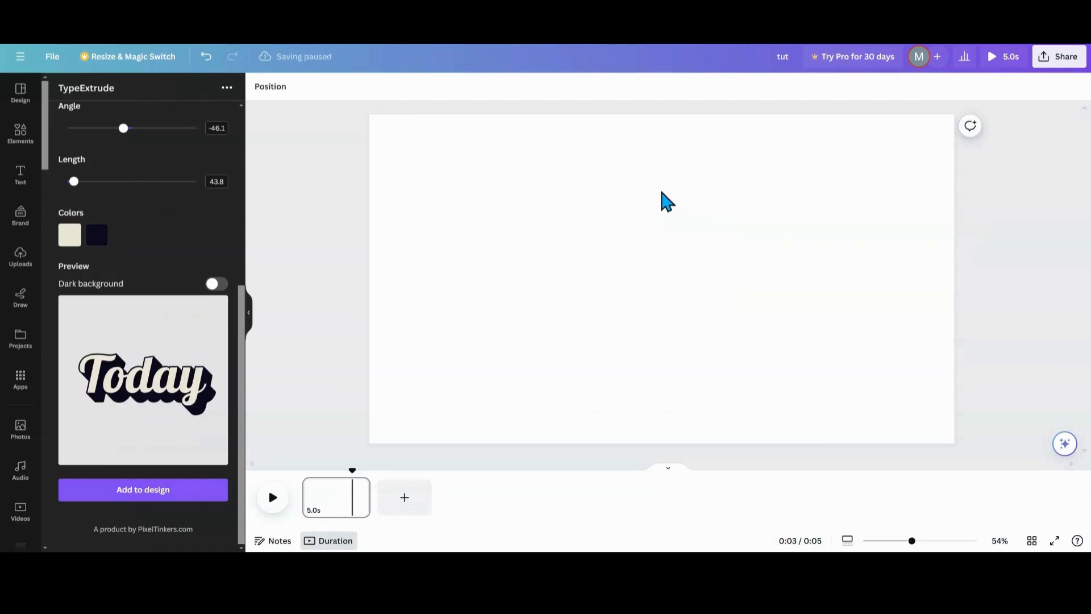
Bring back the extruded text and drag a copy of it to the left of the original.
{"action": "left_click", "coordinate": [207, 55]}
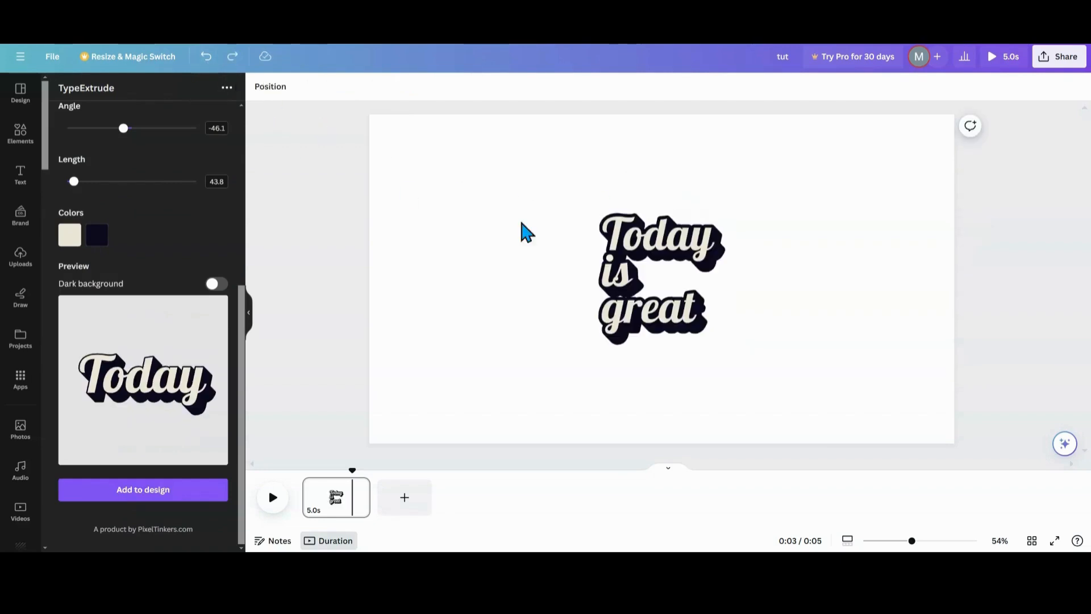
{"action": "left_click", "coordinate": [620, 242]}
{"action": "left_click_drag", "start_coordinate": [645, 258], "coordinate": [515, 249]}
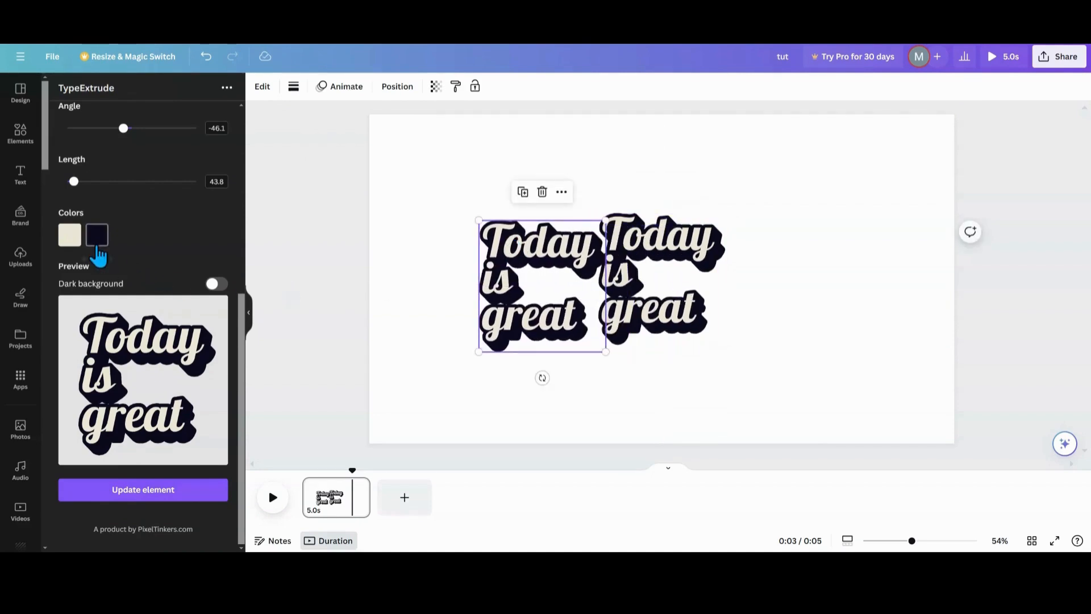
Change the copy's extrusion color to pink #CD0E97.
{"action": "left_click", "coordinate": [97, 244]}
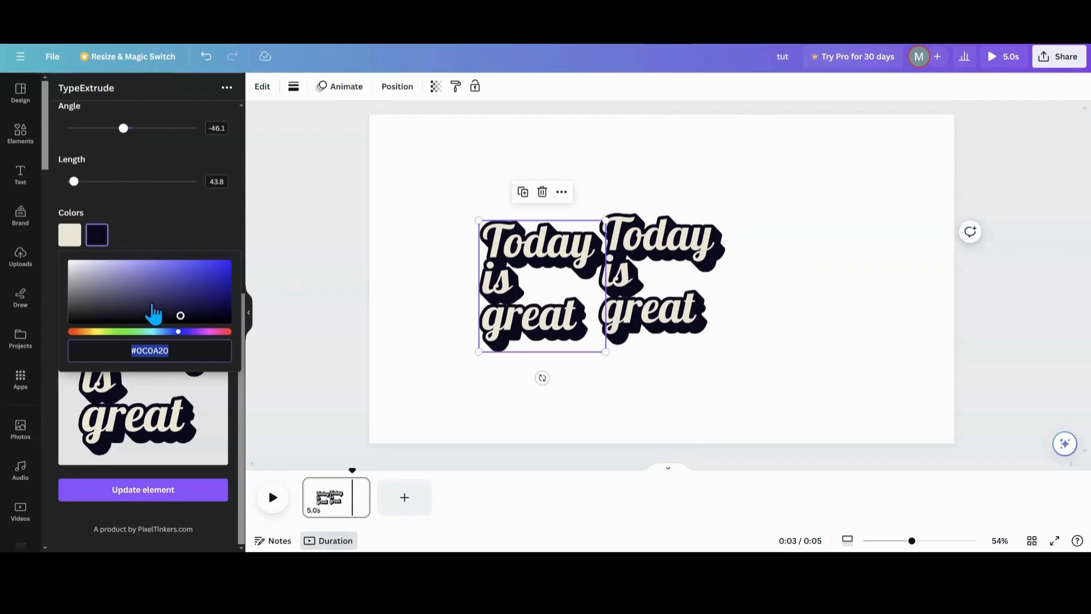
{"action": "left_click", "coordinate": [209, 331]}
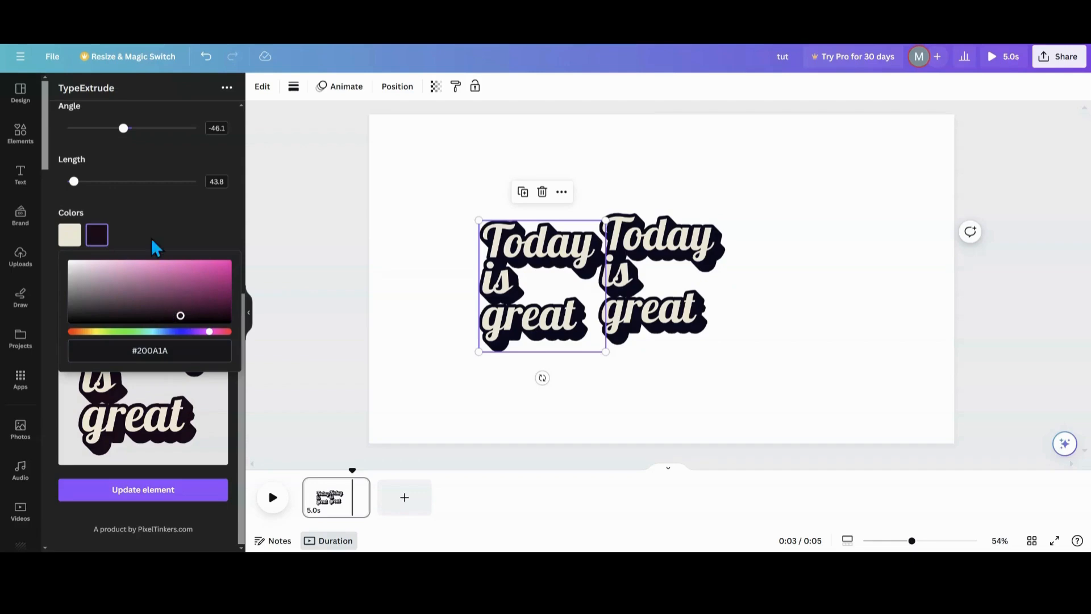
{"action": "left_click", "coordinate": [221, 272]}
Increase the copy's border width to about 25.4 and update the element.
{"action": "scroll", "coordinate": [161, 250], "scroll_direction": "up", "scroll_amount": 3}
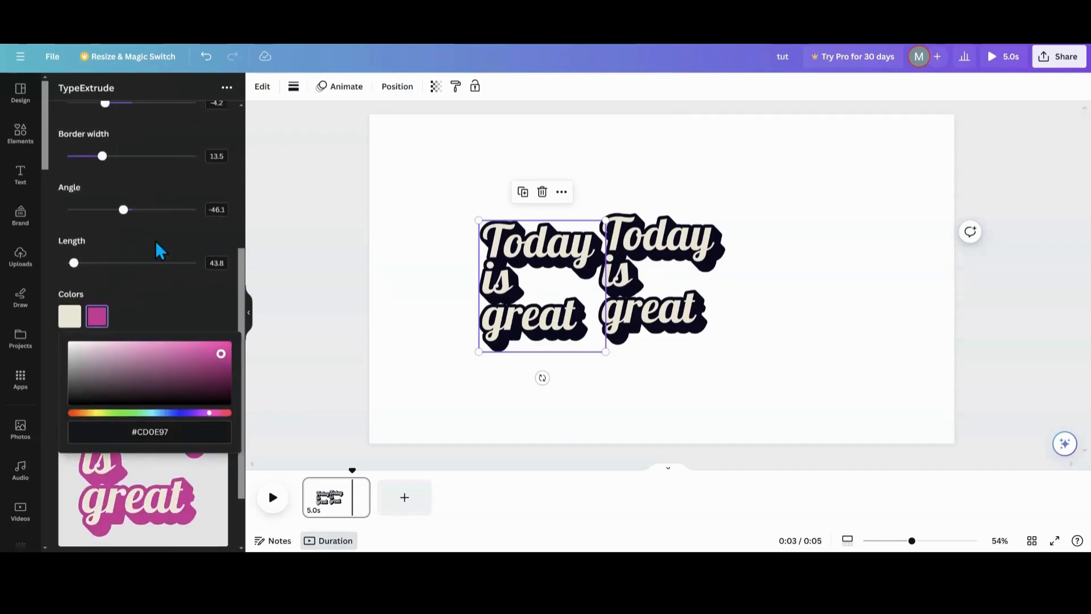
{"action": "left_click_drag", "start_coordinate": [105, 301], "coordinate": [126, 303]}
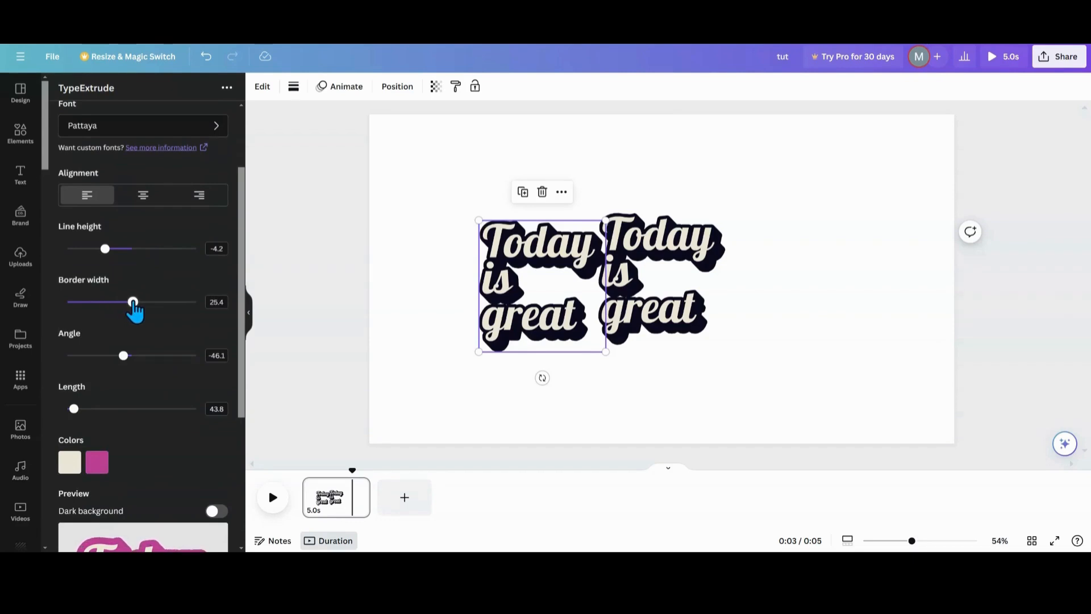
{"action": "scroll", "coordinate": [134, 310], "scroll_direction": "down", "scroll_amount": 4}
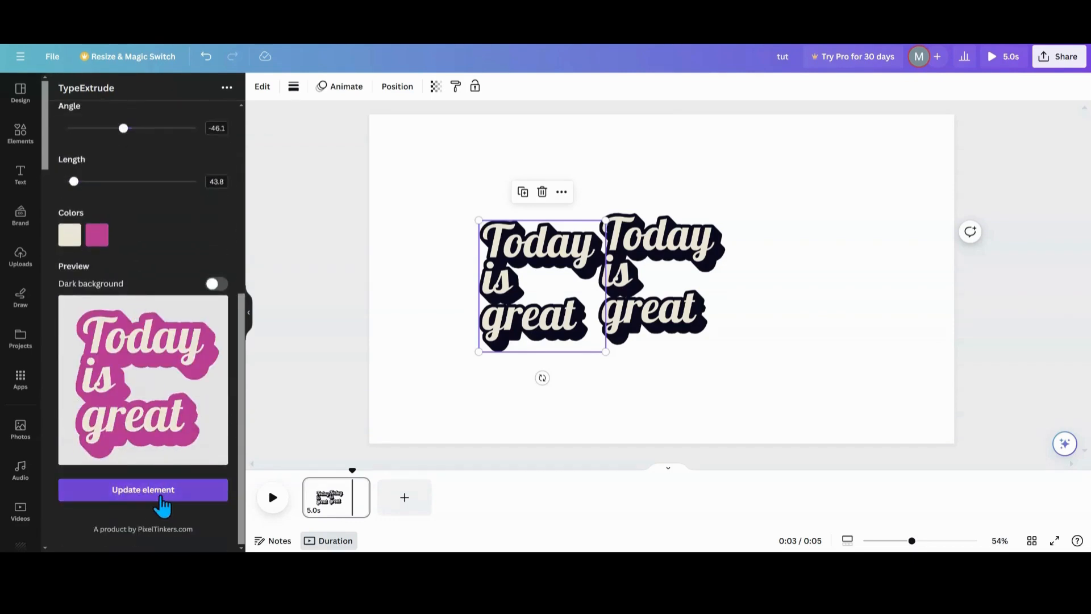
{"action": "left_click", "coordinate": [157, 493]}
Send the pink copy behind the dark text in the layers and place it over the dark text.
{"action": "left_click_drag", "start_coordinate": [536, 273], "coordinate": [541, 257]}
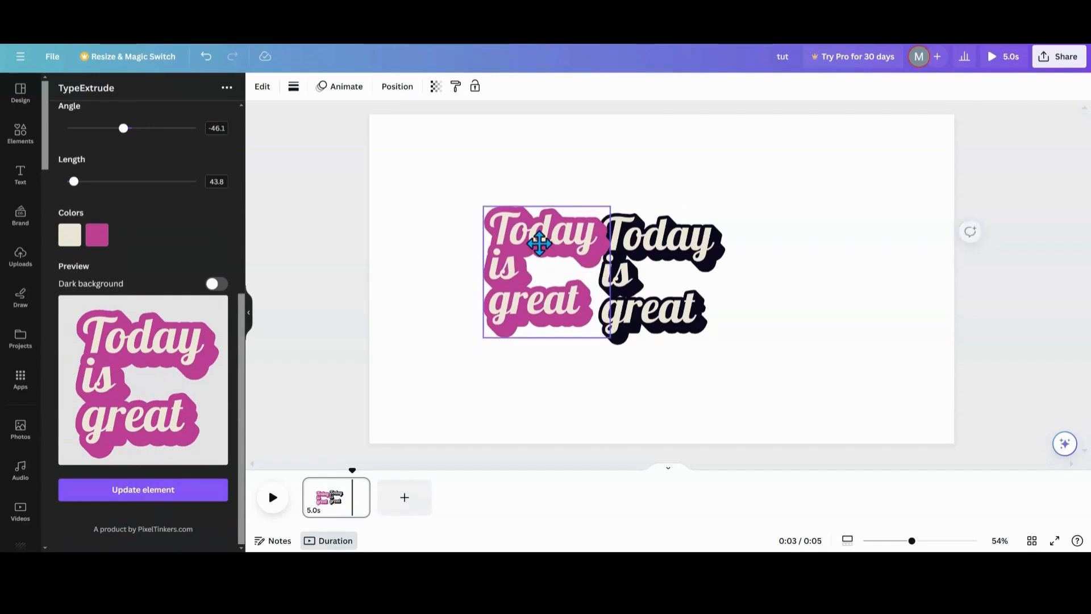
{"action": "left_click", "coordinate": [397, 88]}
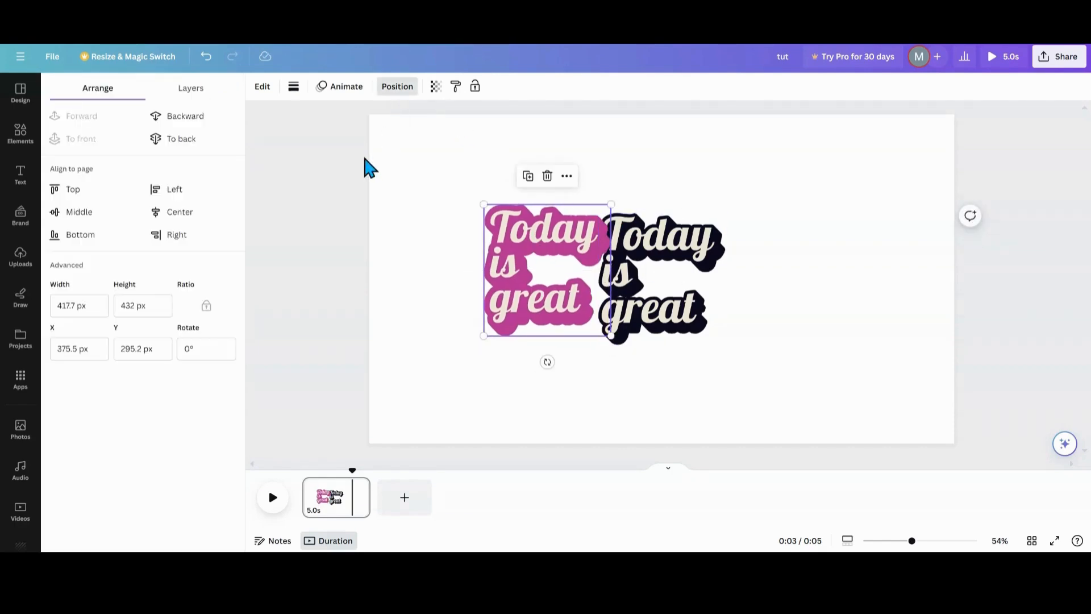
{"action": "left_click", "coordinate": [192, 102]}
{"action": "left_click_drag", "start_coordinate": [146, 171], "coordinate": [151, 205]}
{"action": "left_click_drag", "start_coordinate": [525, 241], "coordinate": [632, 250]}
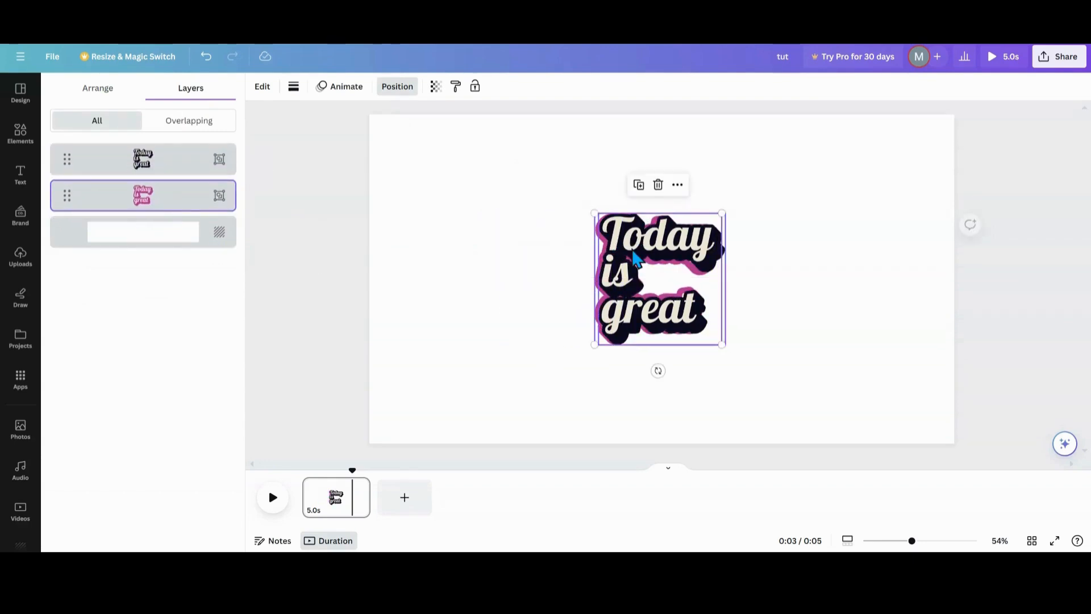
Resize the pink copy slightly to match the dark text, then deselect it.
{"action": "left_click_drag", "start_coordinate": [722, 215], "coordinate": [725, 210]}
{"action": "left_click_drag", "start_coordinate": [726, 343], "coordinate": [730, 349]}
{"action": "left_click", "coordinate": [791, 309]}
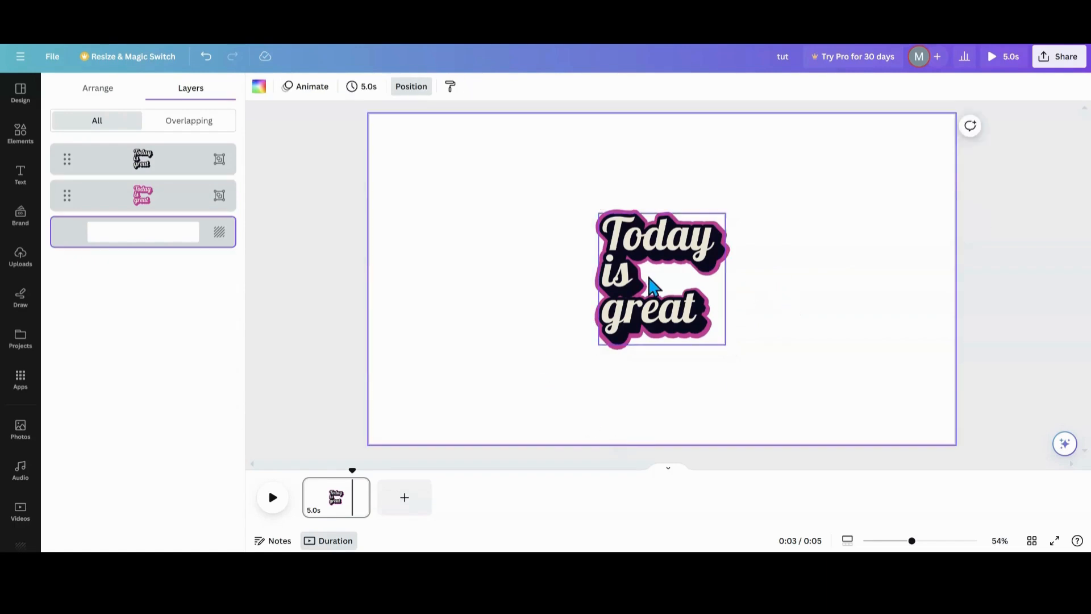
Remove the pink copy and move the remaining dark text toward the page center.
{"action": "left_click_drag", "start_coordinate": [633, 277], "coordinate": [519, 258]}
{"action": "left_click_drag", "start_coordinate": [662, 312], "coordinate": [762, 326]}
{"action": "left_click", "coordinate": [765, 213]}
{"action": "left_click_drag", "start_coordinate": [480, 285], "coordinate": [550, 299]}
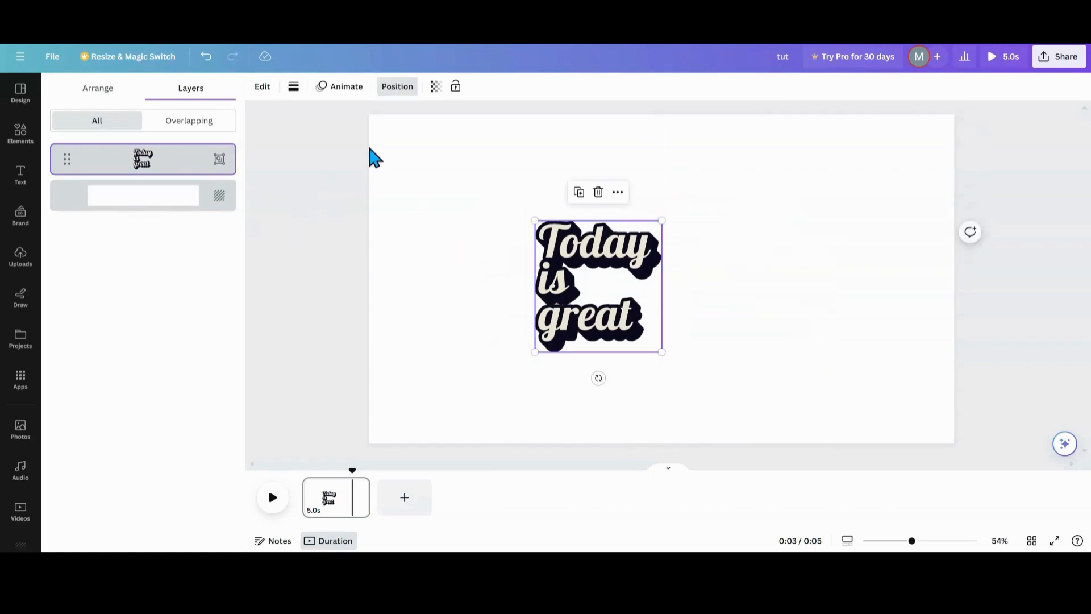
Open the text's TypeExtrude settings, raise the border width to 16, and nudge the text up and left.
{"action": "left_click", "coordinate": [262, 86]}
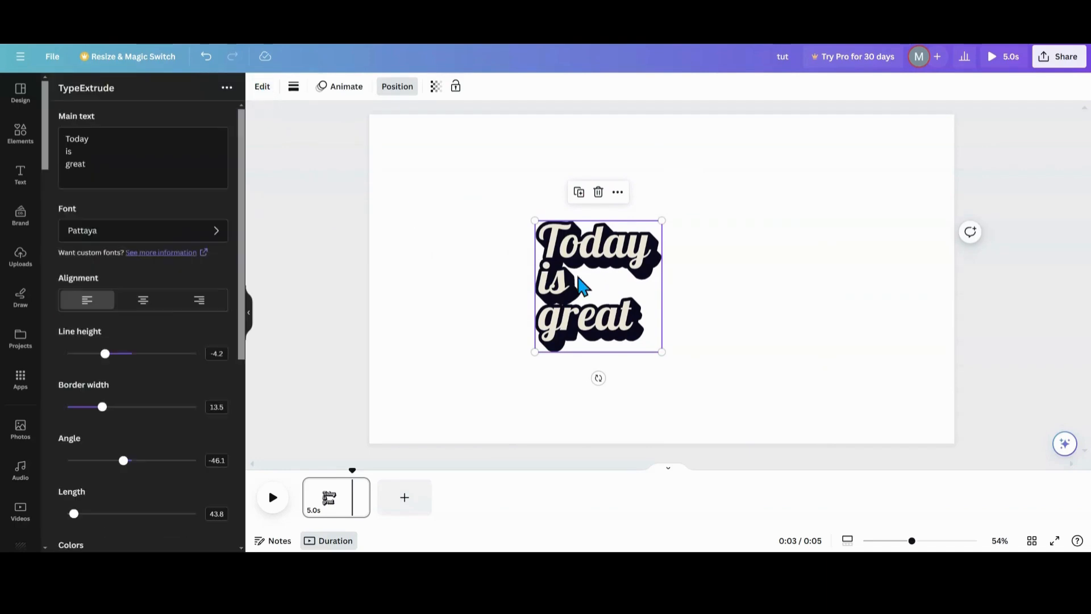
{"action": "scroll", "coordinate": [162, 315], "scroll_direction": "down", "scroll_amount": 2}
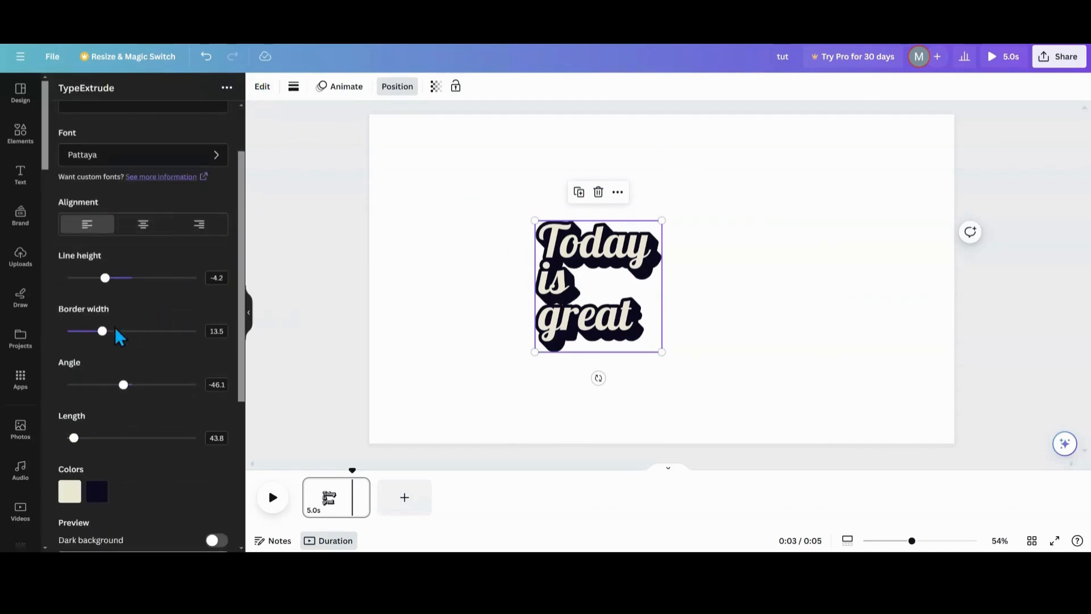
{"action": "mouse_move", "coordinate": [103, 333]}
{"action": "left_mouse_down"}
{"action": "mouse_move", "coordinate": [77, 334]}
{"action": "mouse_move", "coordinate": [108, 333]}
{"action": "left_mouse_up"}
{"action": "scroll", "coordinate": [110, 335], "scroll_direction": "down", "scroll_amount": 2}
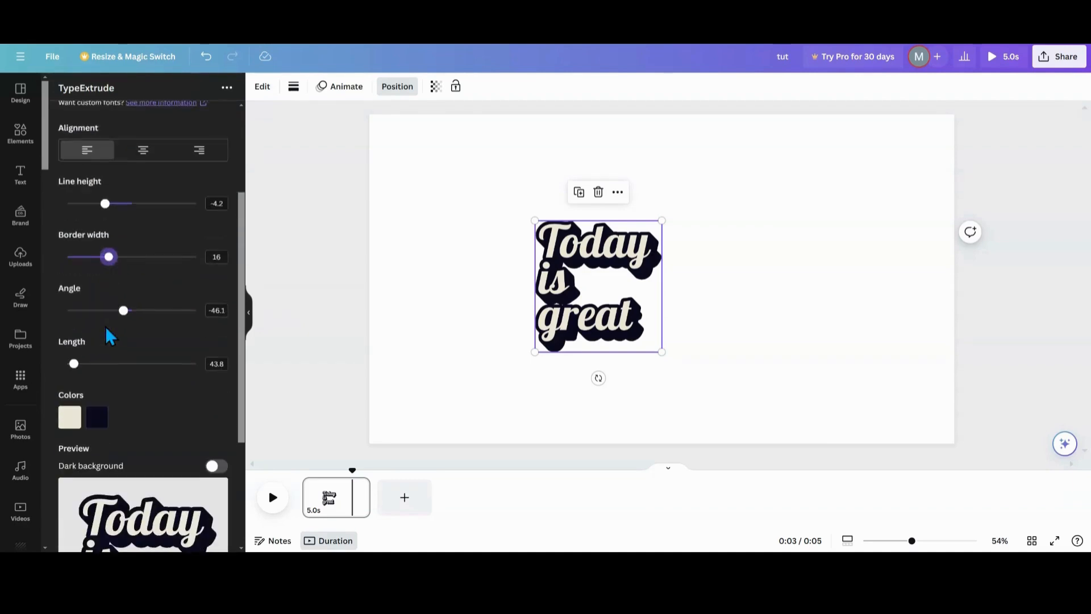
{"action": "left_click_drag", "start_coordinate": [589, 280], "coordinate": [556, 254]}
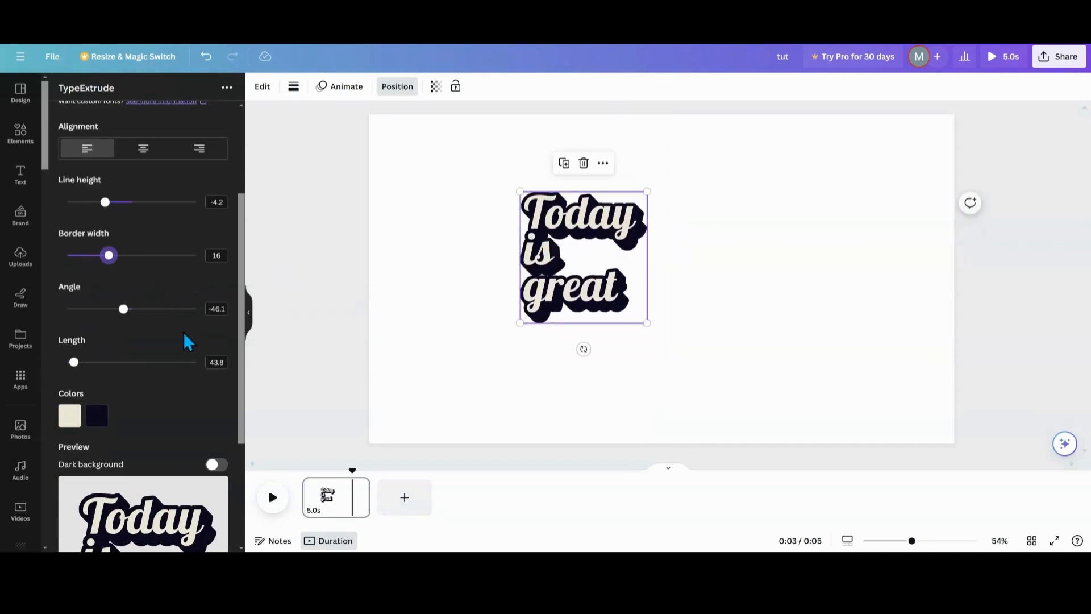
Set the extrusion angle to about -52.9 and the length to about 651.2, then update the element.
{"action": "left_click_drag", "start_coordinate": [123, 311], "coordinate": [128, 311]}
{"action": "left_click_drag", "start_coordinate": [250, 188], "coordinate": [291, 190]}
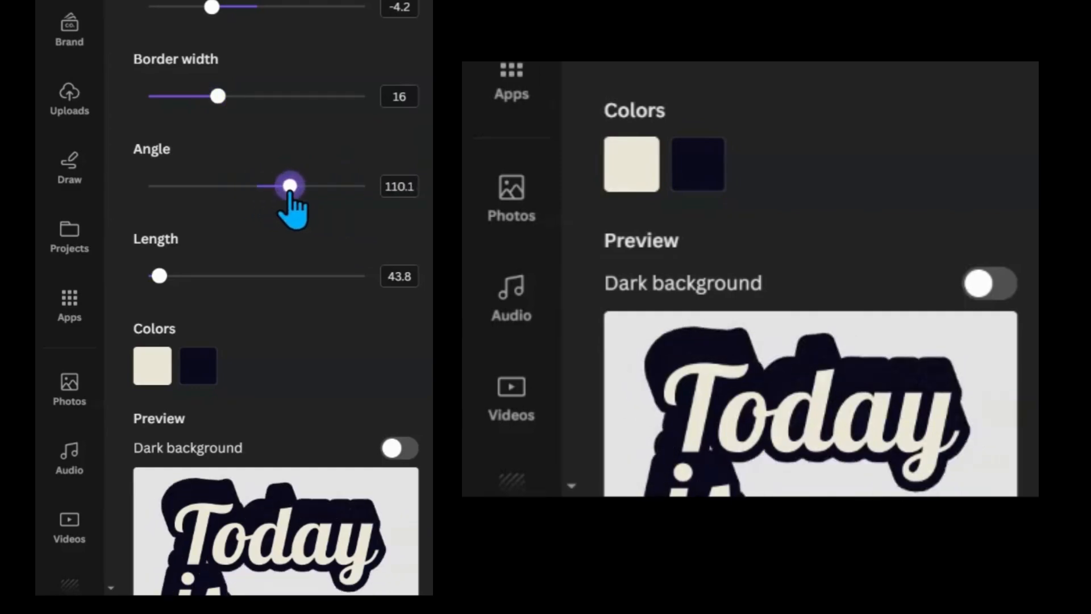
{"action": "scroll", "coordinate": [292, 210], "scroll_direction": "down", "scroll_amount": 2}
{"action": "left_click_drag", "start_coordinate": [291, 59], "coordinate": [297, 94]}
{"action": "scroll", "coordinate": [292, 85], "scroll_direction": "down", "scroll_amount": 2}
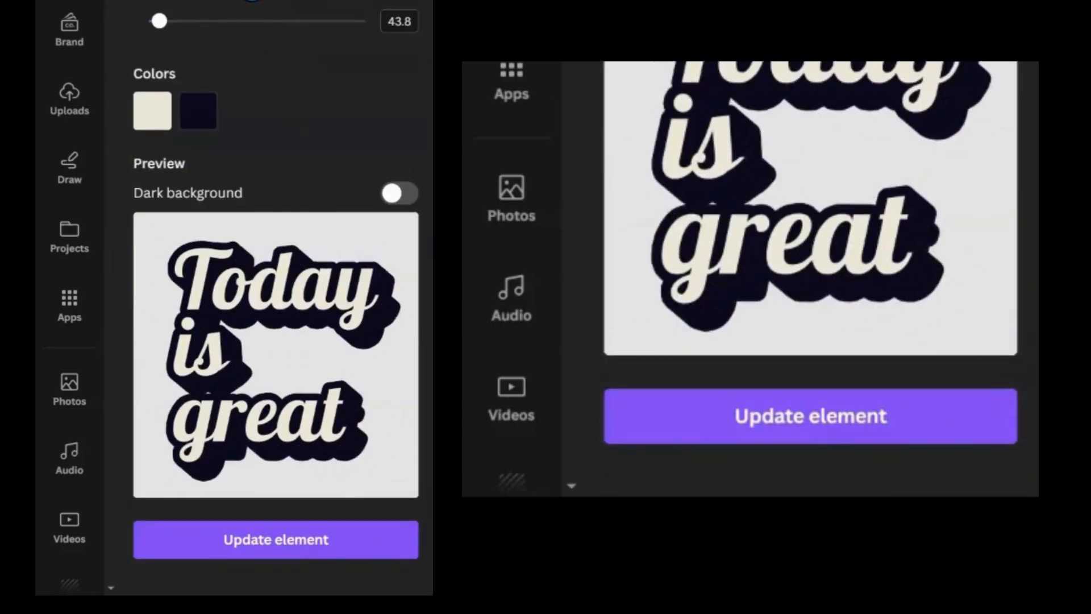
{"action": "left_click_drag", "start_coordinate": [159, 21], "coordinate": [212, 21]}
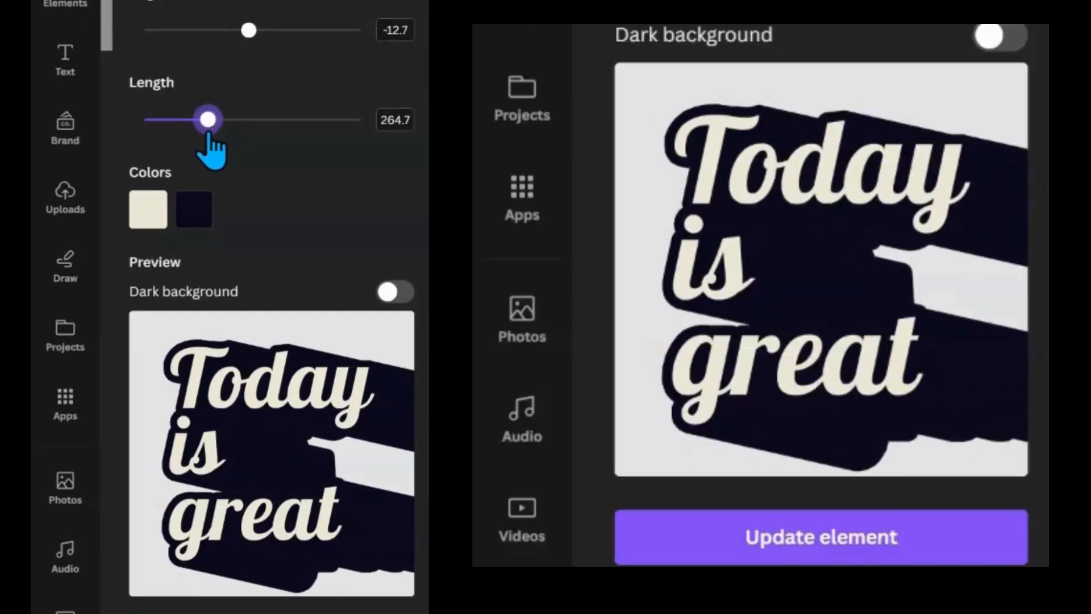
{"action": "left_click_drag", "start_coordinate": [208, 135], "coordinate": [247, 150]}
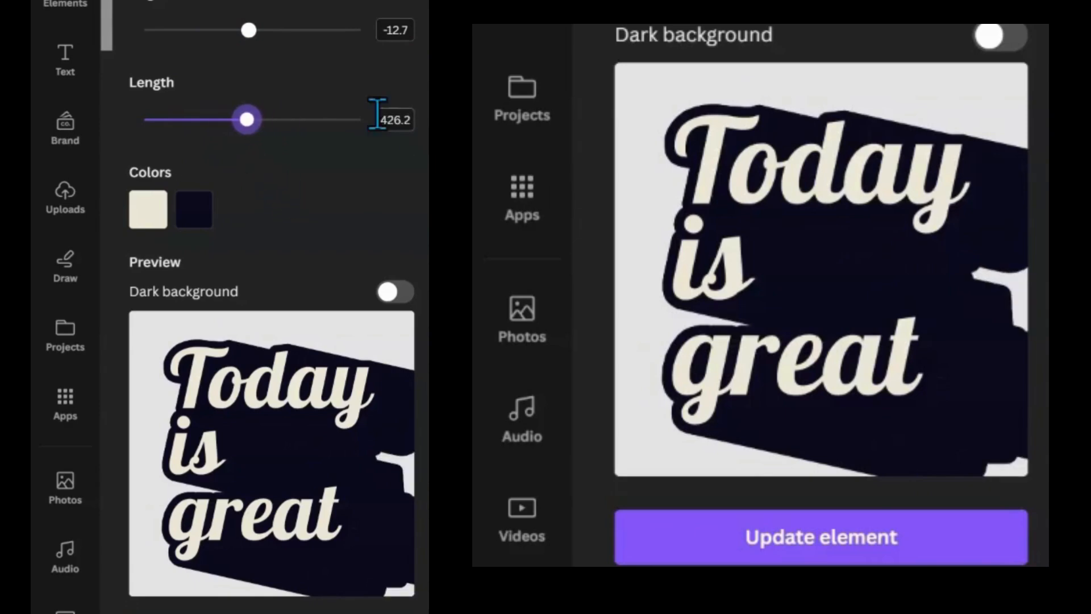
{"action": "left_click_drag", "start_coordinate": [248, 31], "coordinate": [236, 31]}
{"action": "left_click_drag", "start_coordinate": [246, 120], "coordinate": [300, 119]}
{"action": "left_click", "coordinate": [867, 534]}
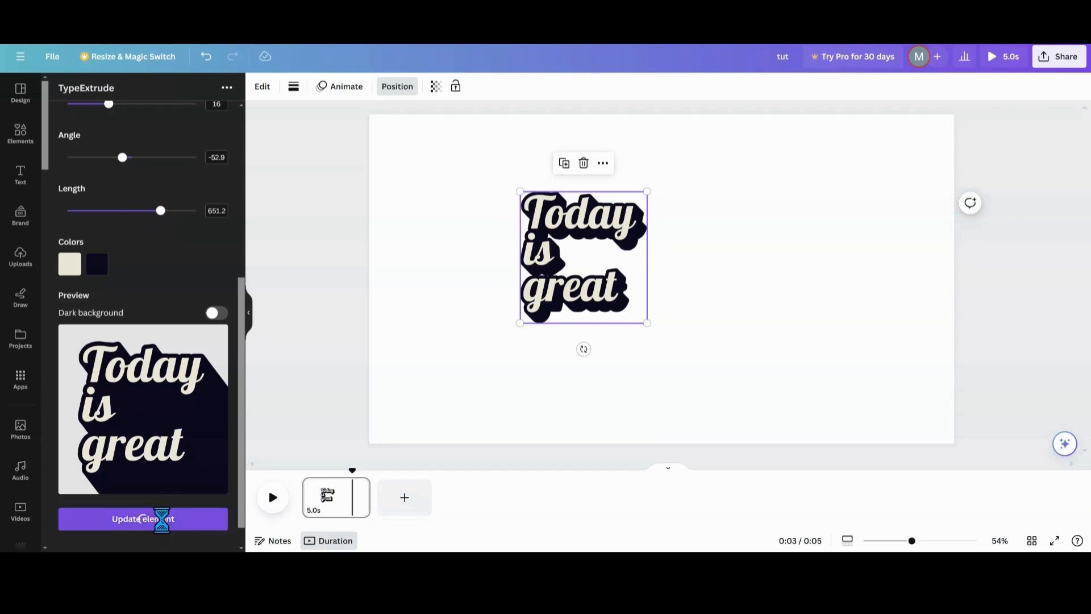
Enlarge the extruded text and reposition it on the page.
{"action": "left_click_drag", "start_coordinate": [594, 242], "coordinate": [916, 373]}
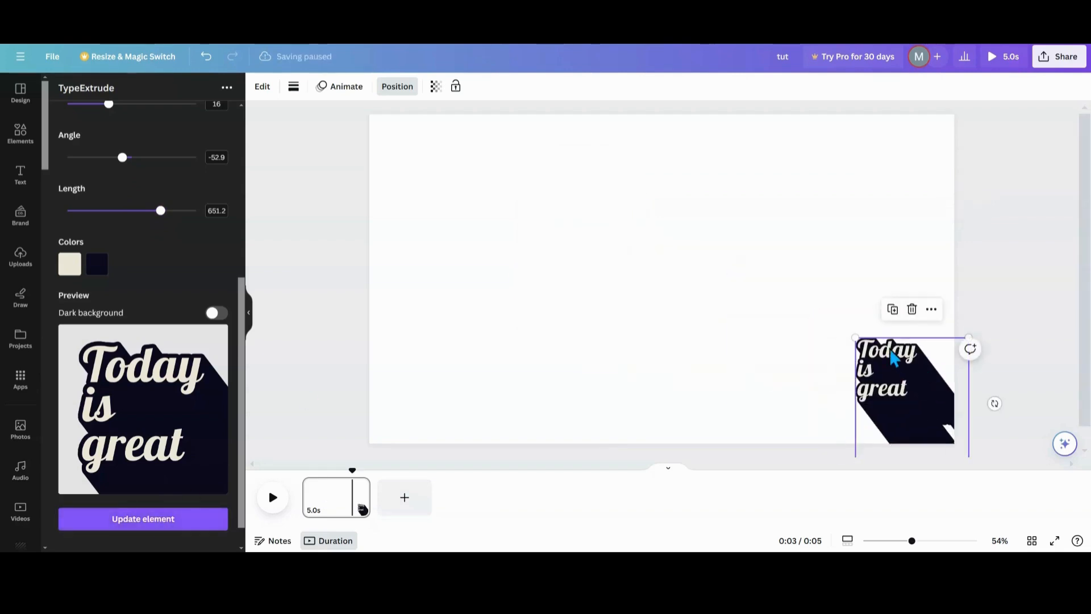
{"action": "left_click_drag", "start_coordinate": [855, 337], "coordinate": [646, 159]}
{"action": "left_click_drag", "start_coordinate": [757, 214], "coordinate": [637, 326]}
{"action": "left_click_drag", "start_coordinate": [621, 253], "coordinate": [622, 268]}
Set the text's face color to white #FFFFFF.
{"action": "scroll", "coordinate": [86, 374], "scroll_direction": "down", "scroll_amount": 1}
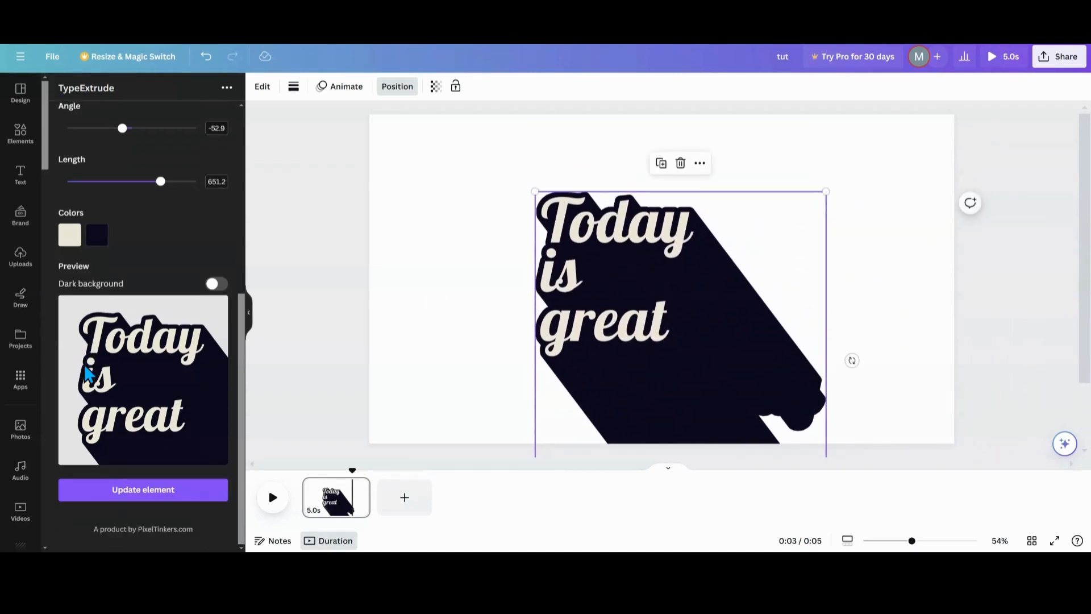
{"action": "scroll", "coordinate": [86, 374], "scroll_direction": "up", "scroll_amount": 3}
{"action": "left_click", "coordinate": [69, 311]}
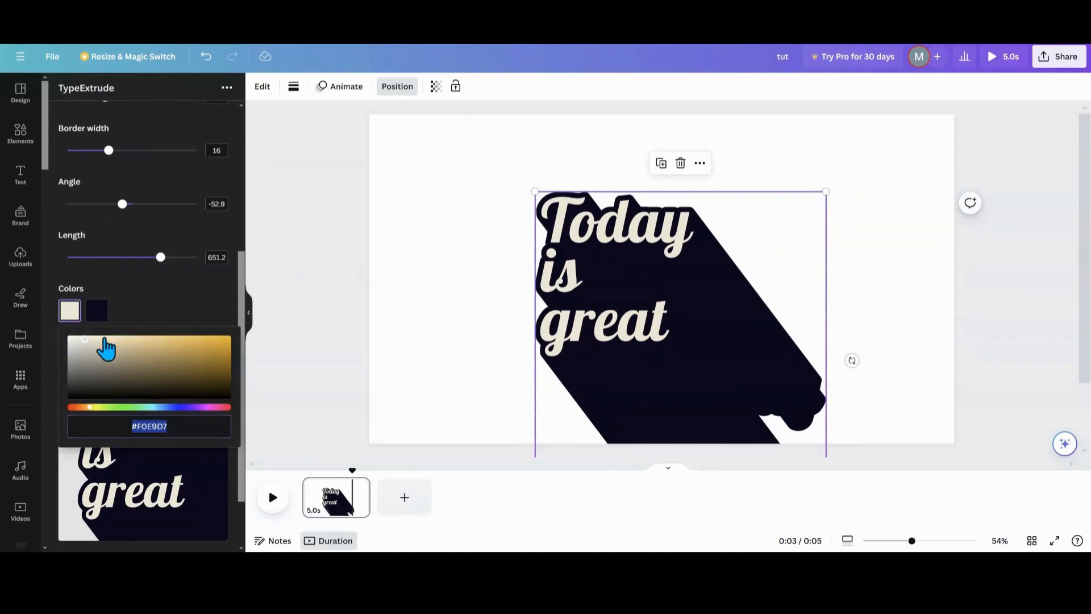
{"action": "left_click_drag", "start_coordinate": [84, 340], "coordinate": [79, 339]}
{"action": "left_click", "coordinate": [70, 340]}
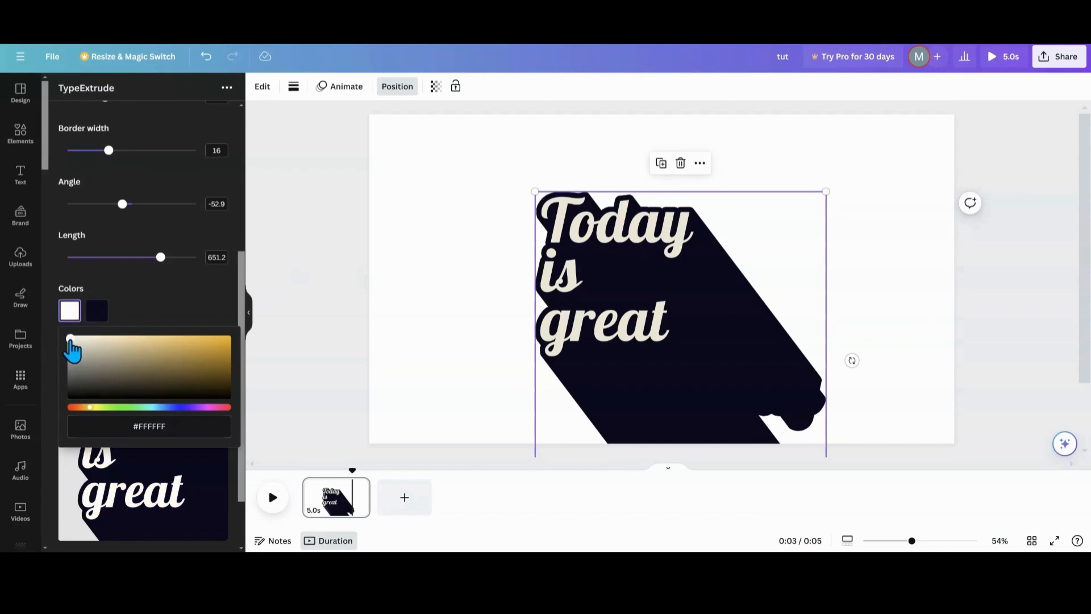
Set the border width to 0 and update the element.
{"action": "scroll", "coordinate": [122, 329], "scroll_direction": "up", "scroll_amount": 2}
{"action": "left_click_drag", "start_coordinate": [109, 226], "coordinate": [55, 226]}
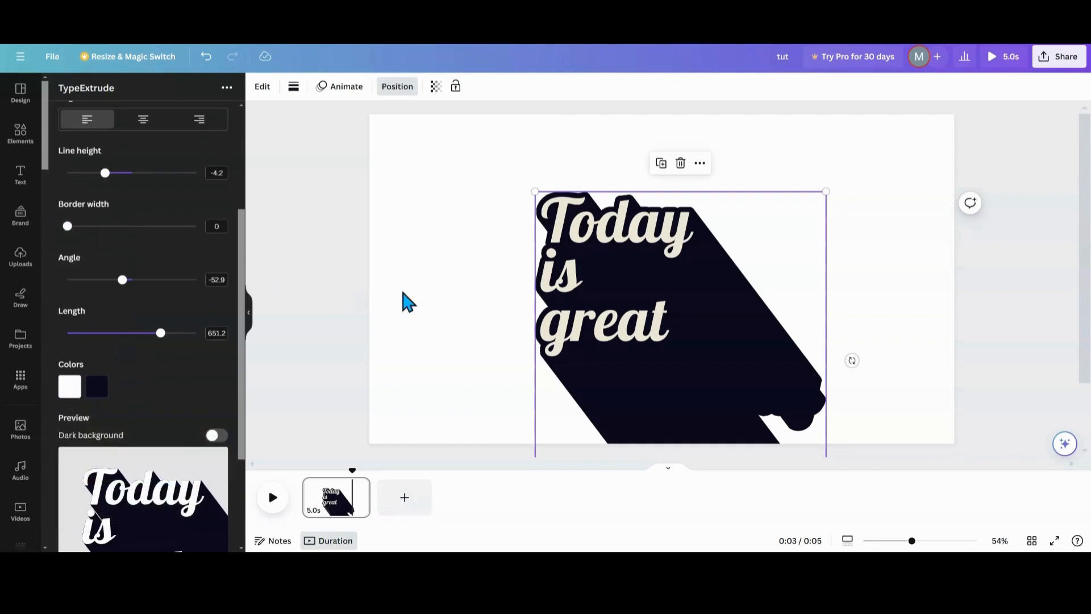
{"action": "scroll", "coordinate": [146, 430], "scroll_direction": "down", "scroll_amount": 4}
{"action": "left_click", "coordinate": [135, 493]}
Reposition and resize the text element on the page.
{"action": "left_click_drag", "start_coordinate": [767, 305], "coordinate": [720, 297]}
{"action": "left_click_drag", "start_coordinate": [616, 348], "coordinate": [628, 362]}
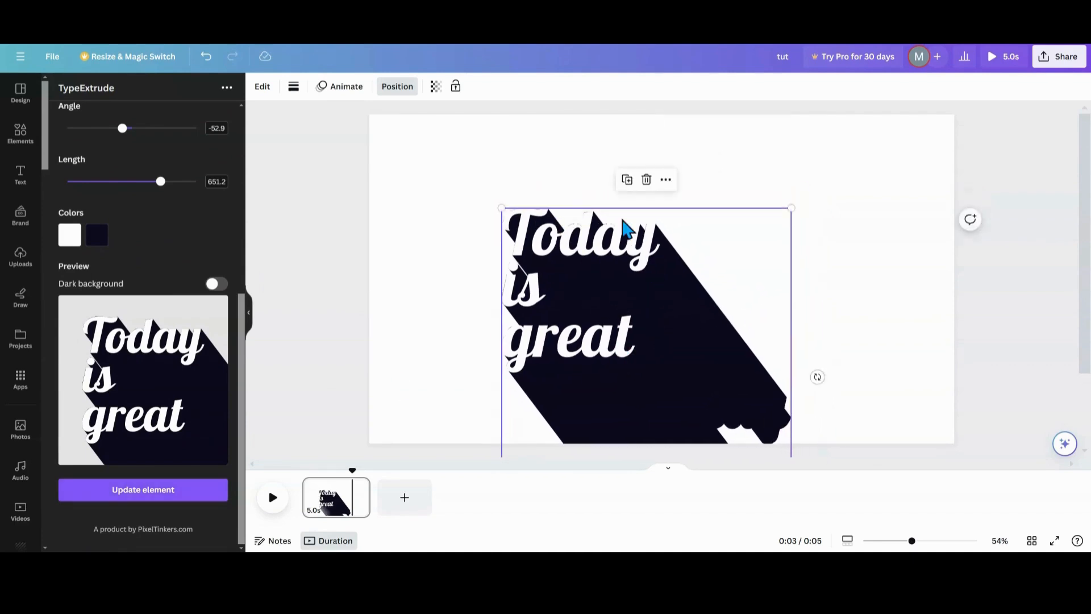
{"action": "left_click_drag", "start_coordinate": [735, 314], "coordinate": [950, 311]}
{"action": "left_click_drag", "start_coordinate": [721, 220], "coordinate": [689, 214]}
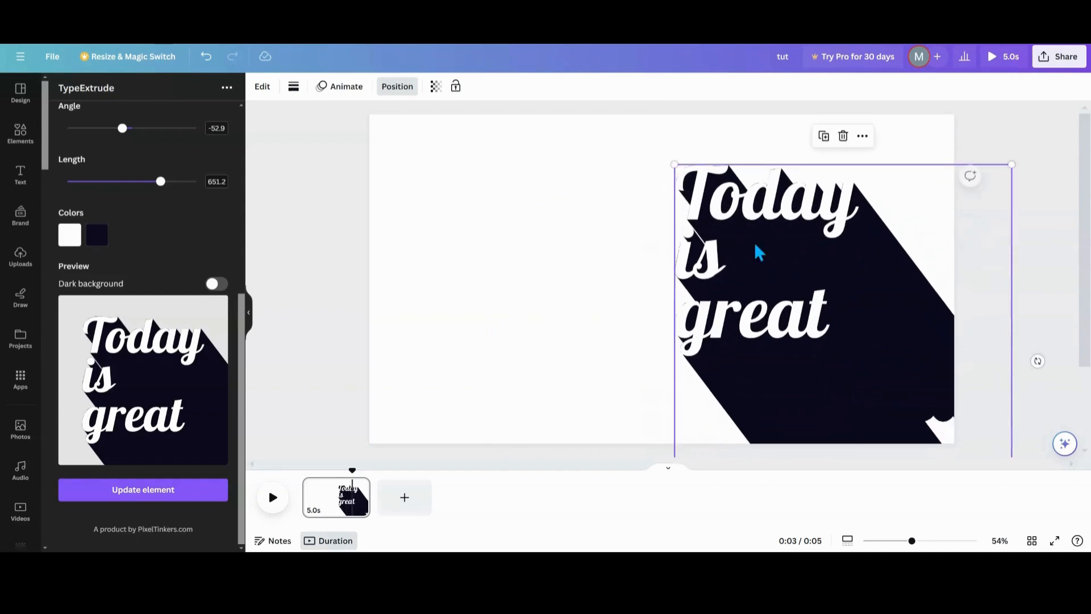
{"action": "left_click_drag", "start_coordinate": [846, 329], "coordinate": [693, 342]}
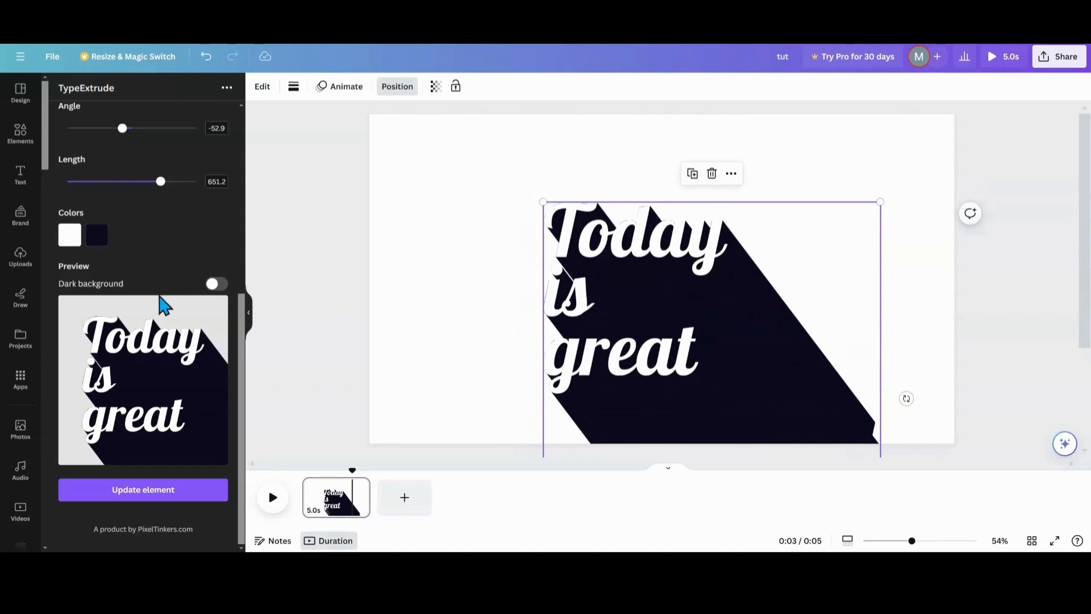
Set the extrusion color to blue #2511ED and update the element.
{"action": "left_click", "coordinate": [92, 248]}
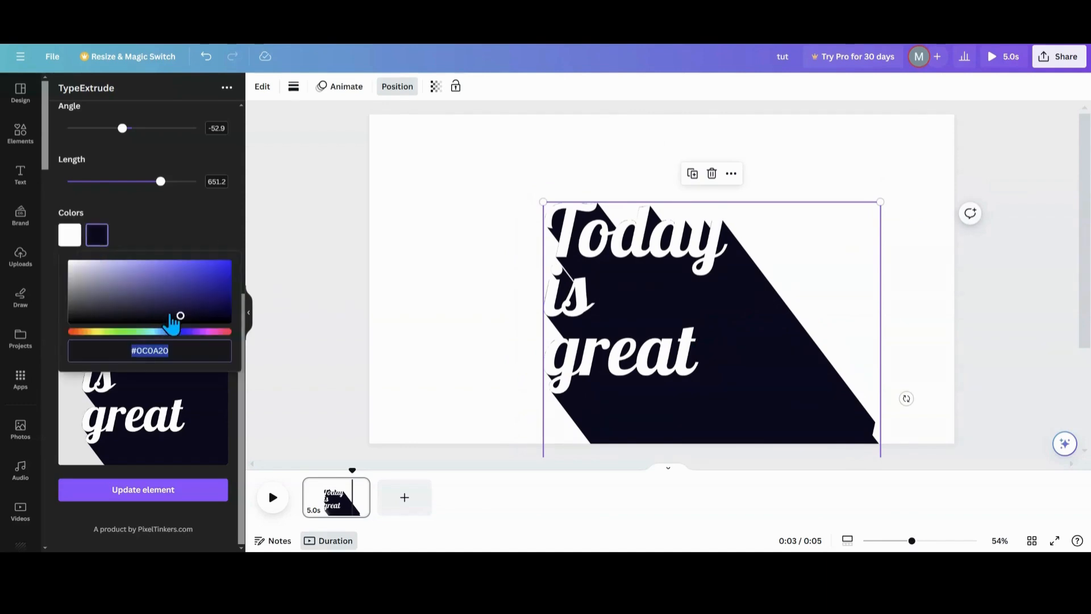
{"action": "left_click_drag", "start_coordinate": [180, 316], "coordinate": [219, 265]}
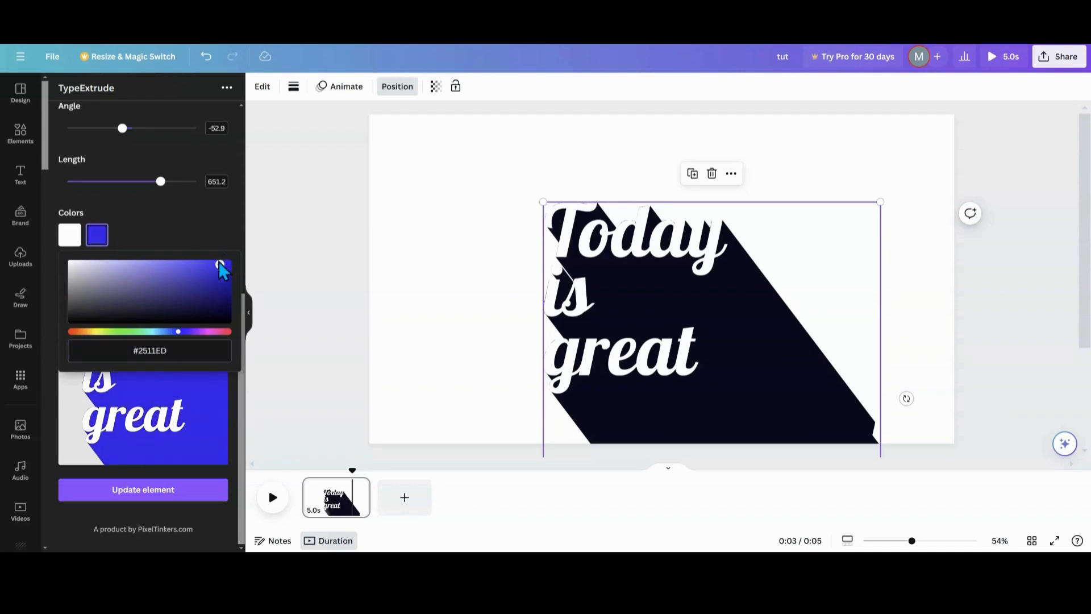
{"action": "left_click", "coordinate": [131, 496]}
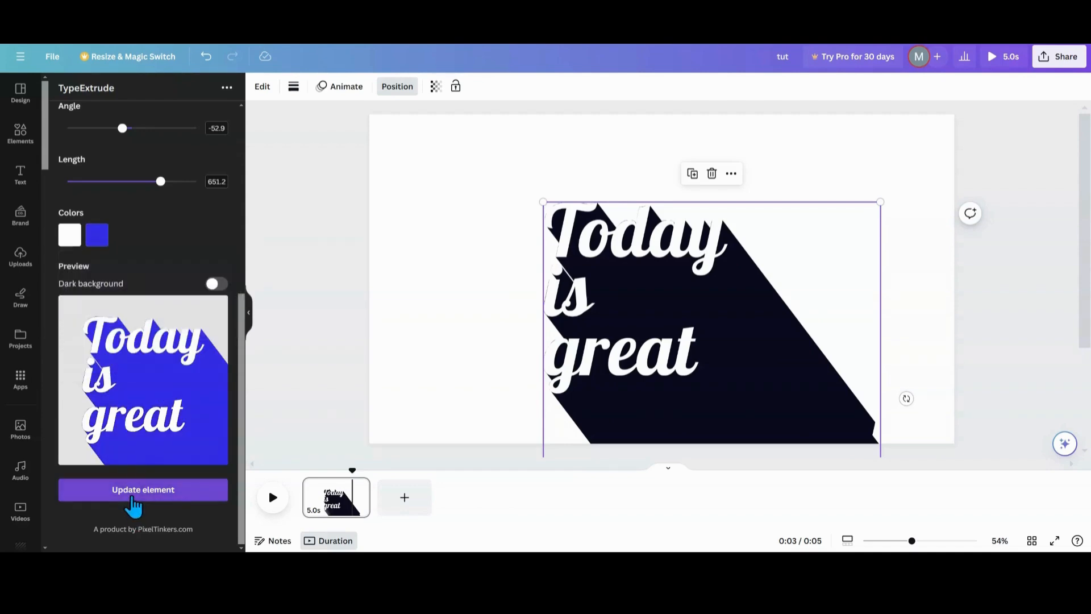
{"action": "left_click", "coordinate": [693, 175]}
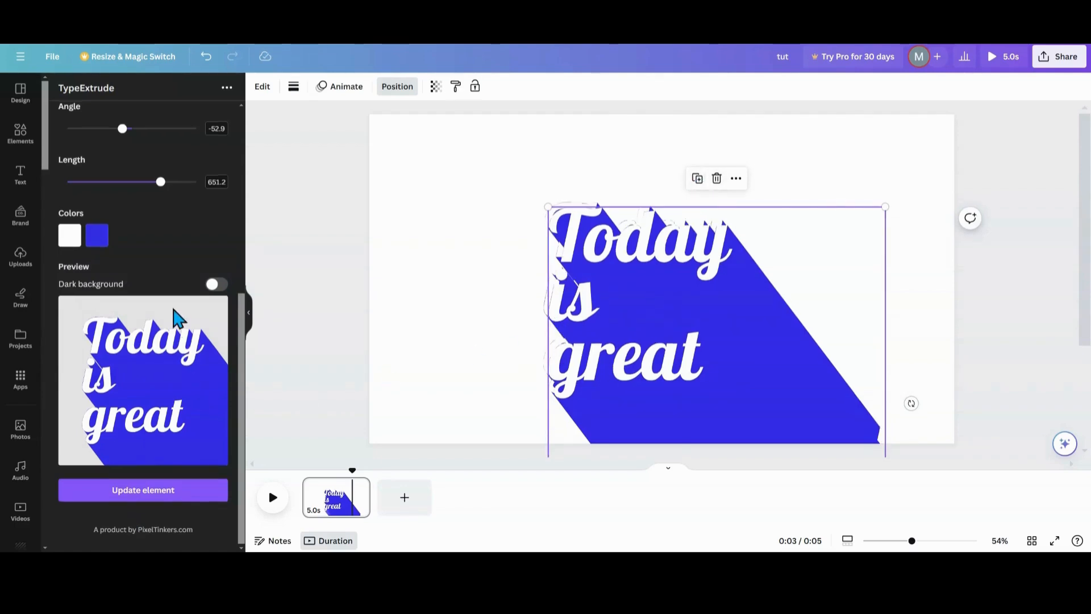
Set the extrusion angle to 131.3 and the extrusion color to pink #E811B2.
{"action": "scroll", "coordinate": [165, 296], "scroll_direction": "up", "scroll_amount": 2}
{"action": "left_click_drag", "start_coordinate": [122, 205], "coordinate": [154, 214]}
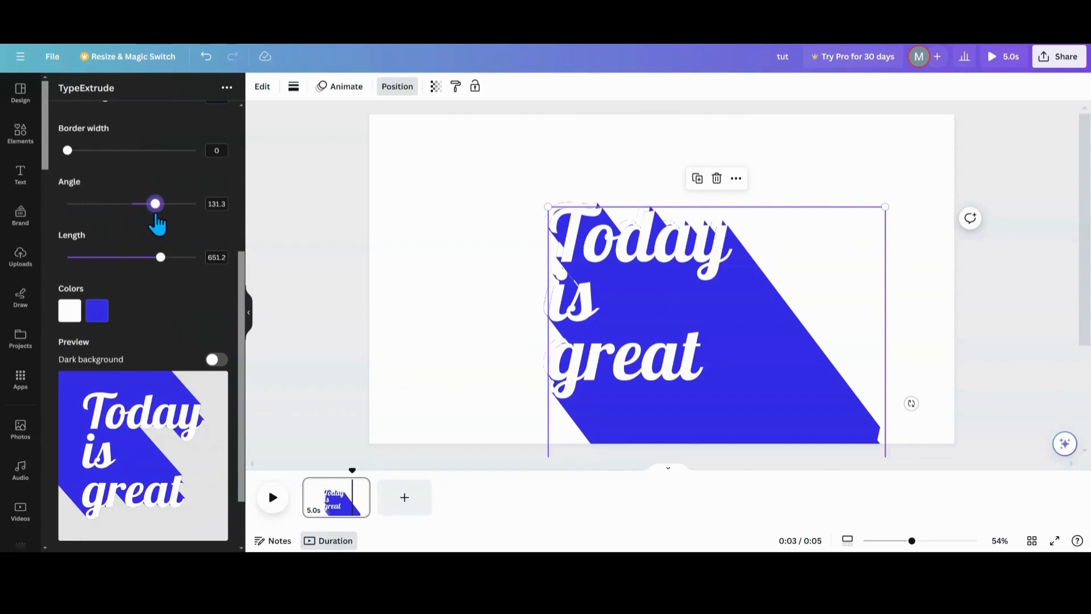
{"action": "left_click", "coordinate": [101, 320]}
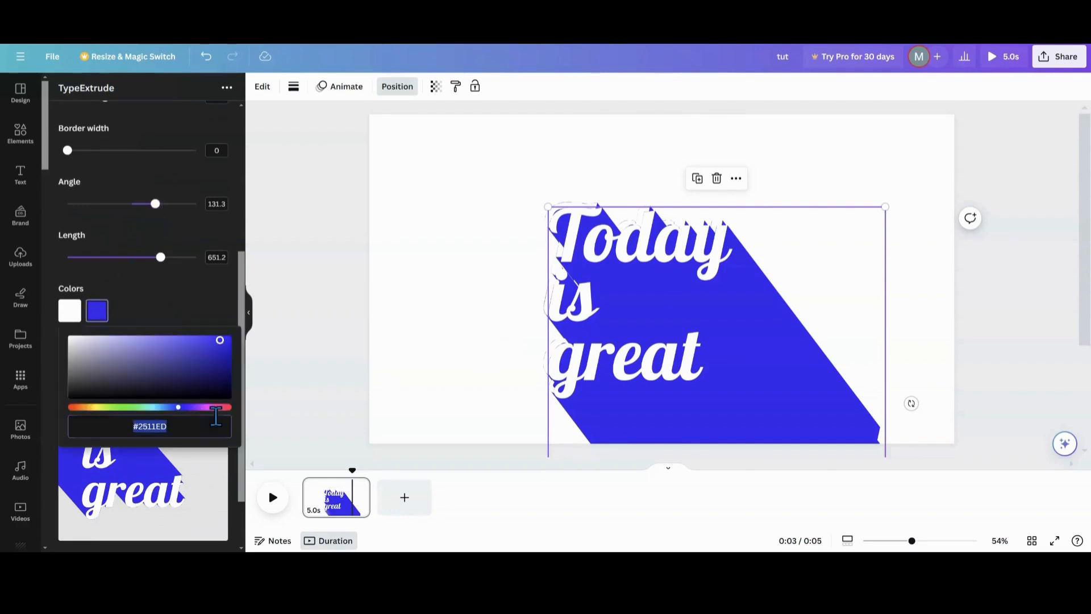
{"action": "left_click", "coordinate": [209, 407]}
{"action": "left_click", "coordinate": [220, 341]}
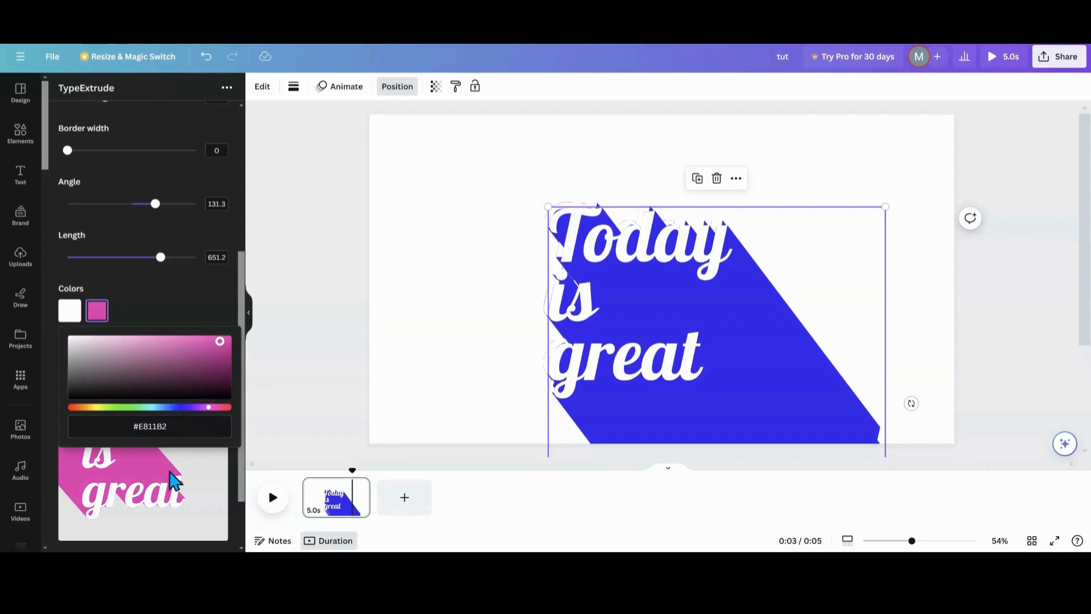
Update the element to add the pink extruded text and move it toward the page's upper left.
{"action": "scroll", "coordinate": [171, 475], "scroll_direction": "down", "scroll_amount": 2}
{"action": "left_click", "coordinate": [163, 494]}
{"action": "left_click_drag", "start_coordinate": [694, 326], "coordinate": [563, 278]}
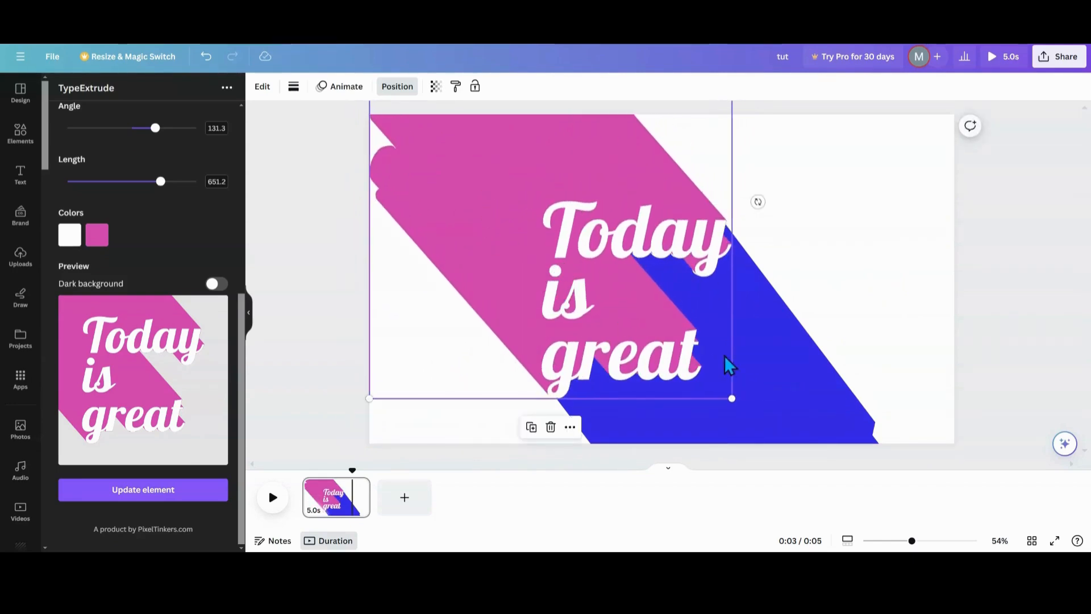
Set the blue extruded text's transparency to 42.
{"action": "left_click", "coordinate": [770, 367]}
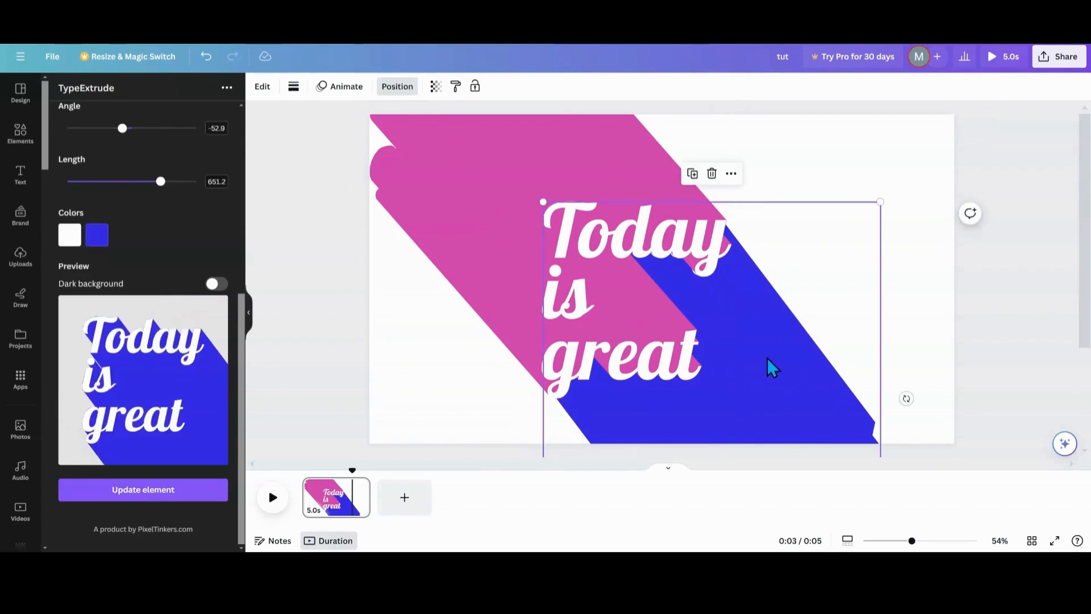
{"action": "left_click", "coordinate": [436, 87]}
{"action": "left_click_drag", "start_coordinate": [436, 133], "coordinate": [374, 143]}
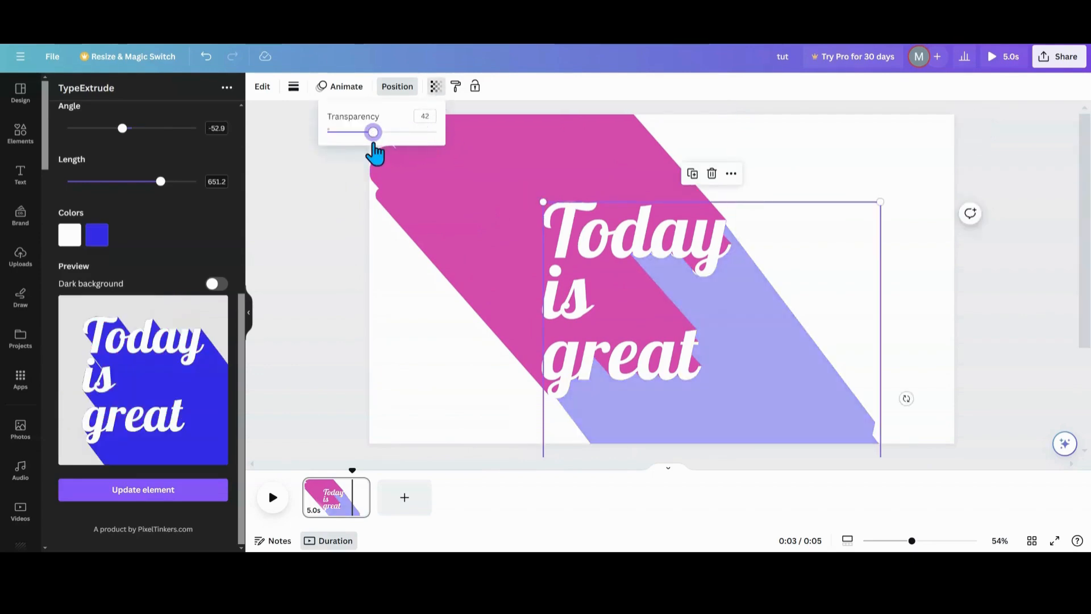
Make the pink extruded text more transparent and nudge it slightly.
{"action": "left_click", "coordinate": [427, 257]}
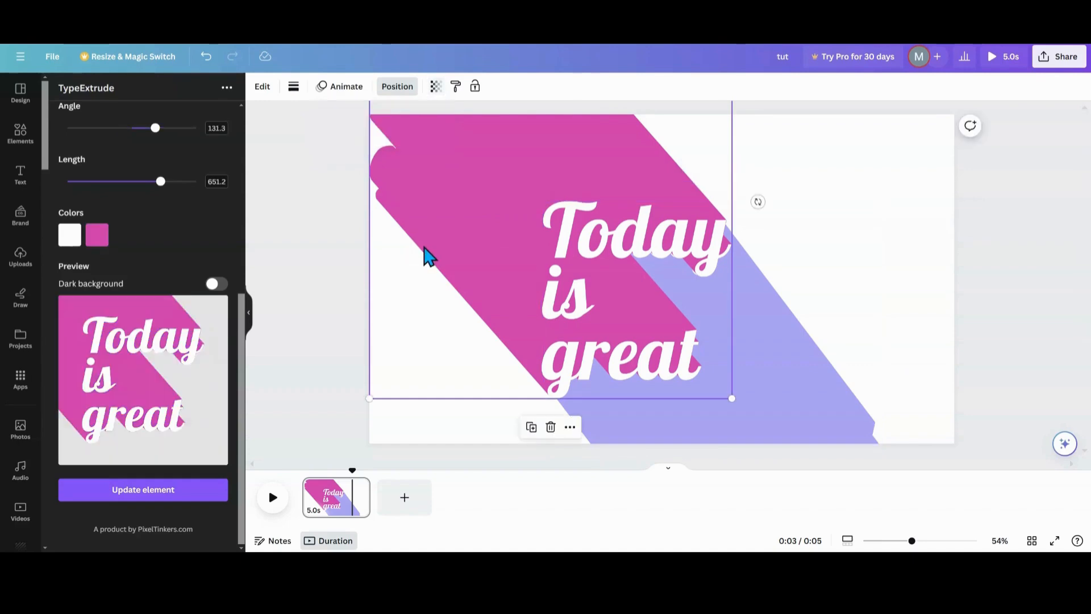
{"action": "left_click", "coordinate": [435, 87]}
{"action": "left_click_drag", "start_coordinate": [435, 139], "coordinate": [398, 149]}
{"action": "left_click_drag", "start_coordinate": [526, 317], "coordinate": [523, 309]}
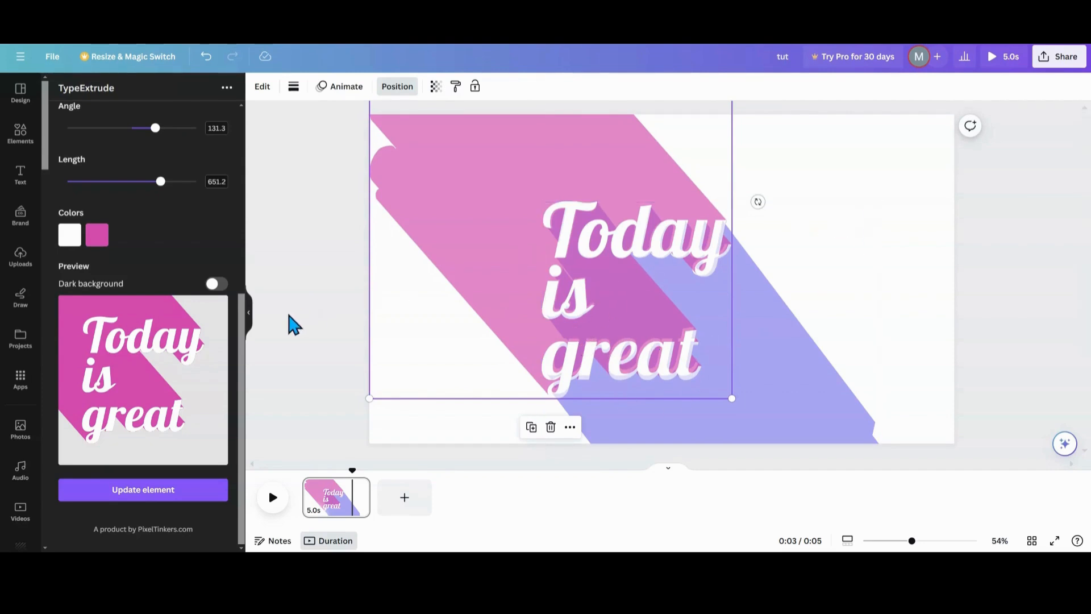
Duplicate the pink extruded text and nudge the copy slightly.
{"action": "scroll", "coordinate": [171, 377], "scroll_direction": "up", "scroll_amount": 2}
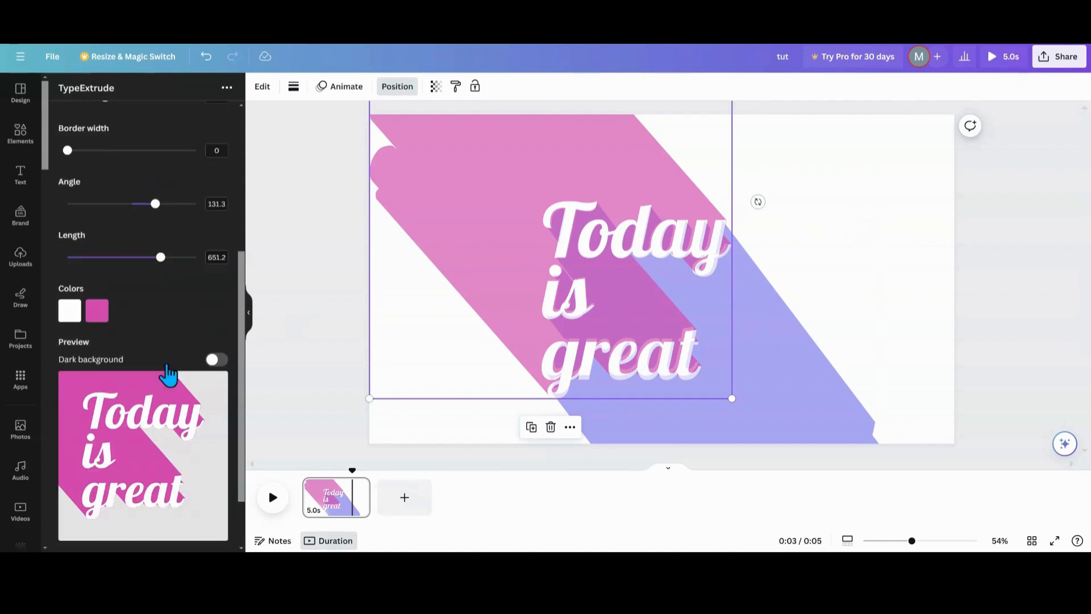
{"action": "left_click", "coordinate": [533, 433]}
{"action": "left_click_drag", "start_coordinate": [572, 349], "coordinate": [569, 336]}
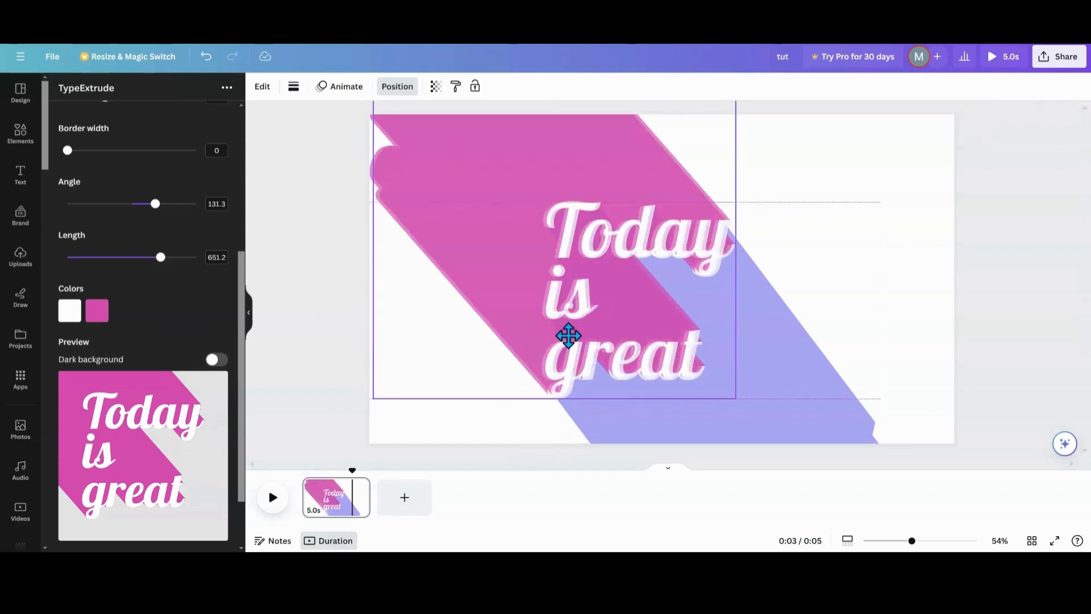
Set the duplicate's extrusion length to 0 and its border width to 3.2.
{"action": "scroll", "coordinate": [146, 366], "scroll_direction": "up", "scroll_amount": 4}
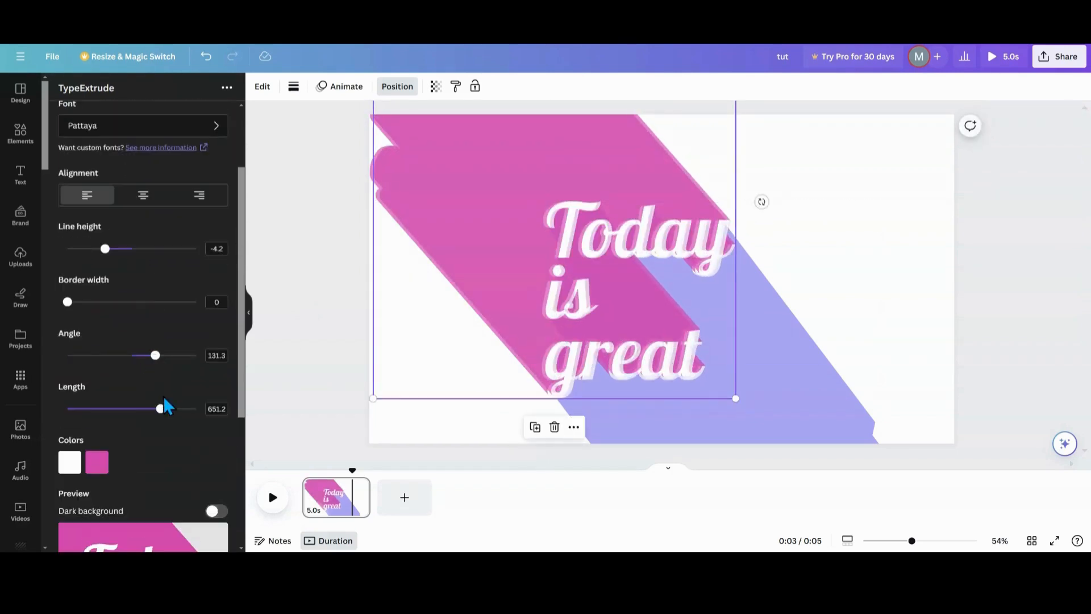
{"action": "left_click_drag", "start_coordinate": [162, 409], "coordinate": [44, 412]}
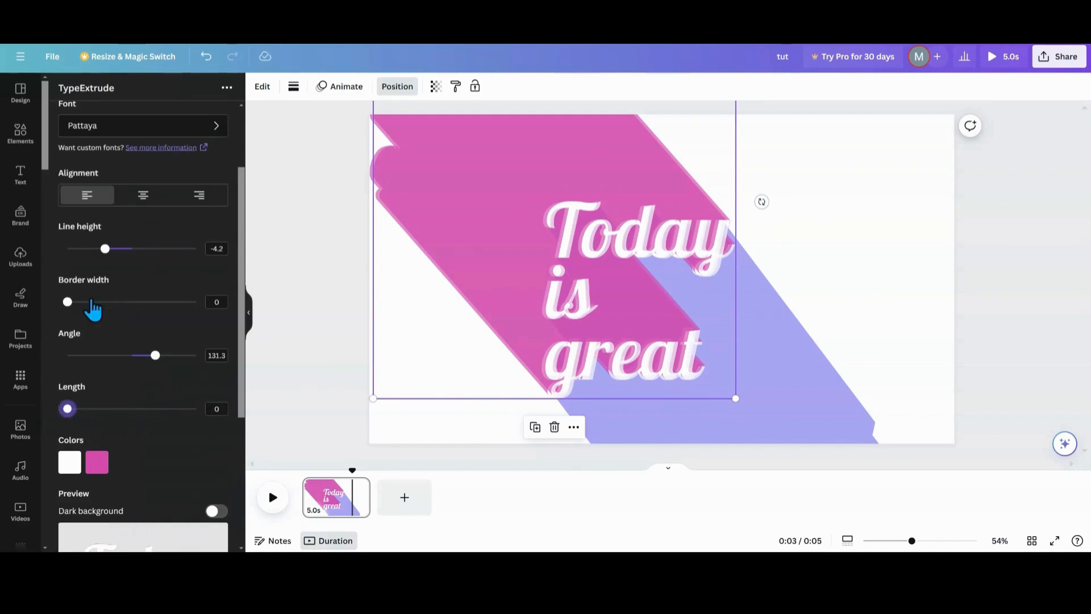
{"action": "left_click", "coordinate": [69, 303]}
{"action": "left_click_drag", "start_coordinate": [68, 303], "coordinate": [75, 302]}
Set the extrusion color to black #0E0D0D and update the element.
{"action": "left_click", "coordinate": [95, 464]}
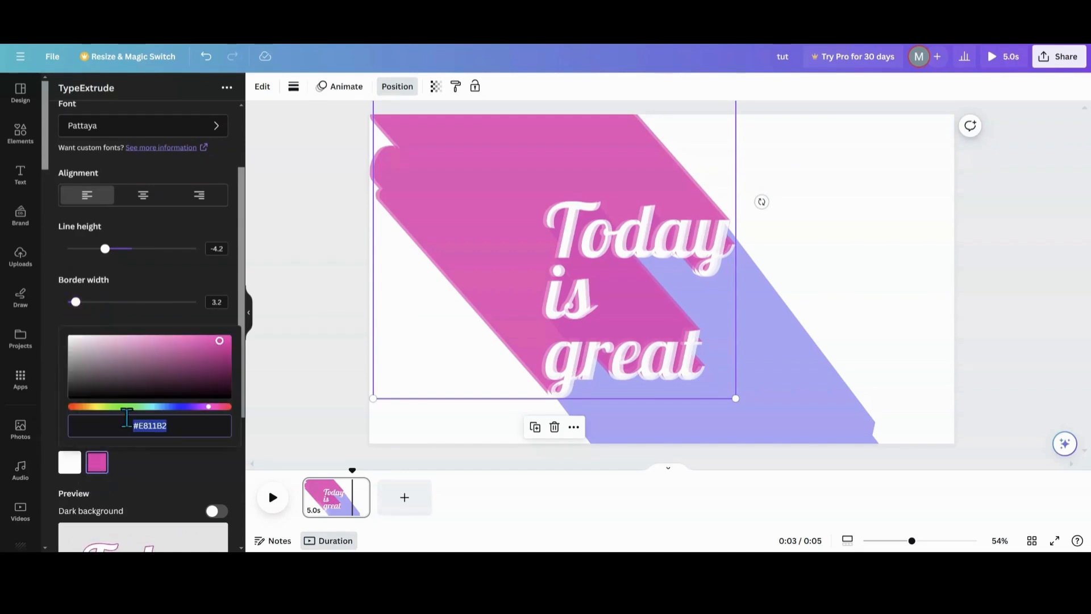
{"action": "left_click", "coordinate": [81, 394]}
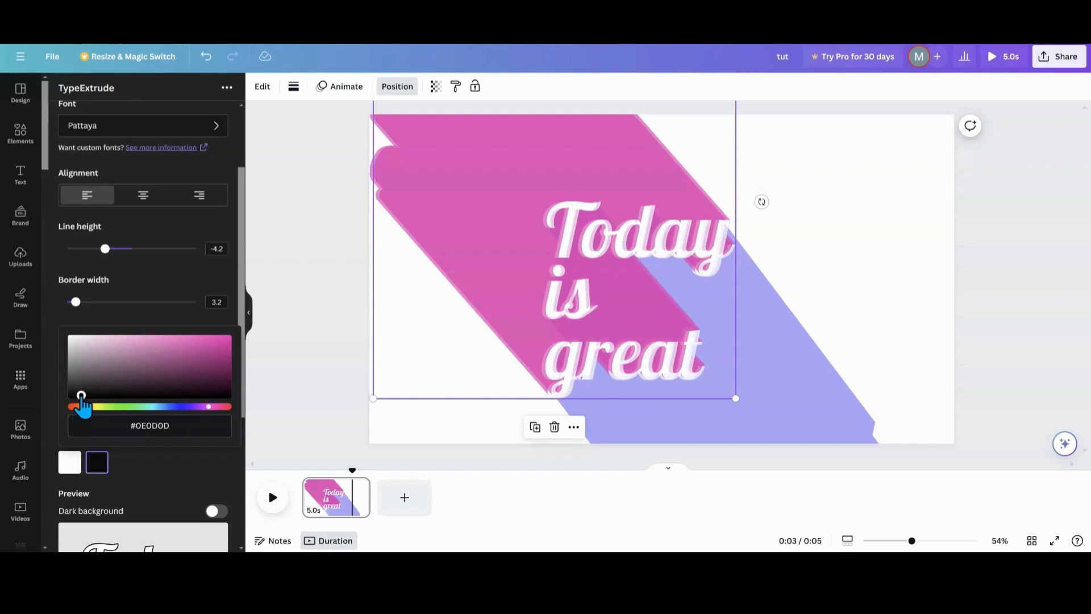
{"action": "left_click", "coordinate": [139, 475]}
{"action": "scroll", "coordinate": [138, 475], "scroll_direction": "down", "scroll_amount": 5}
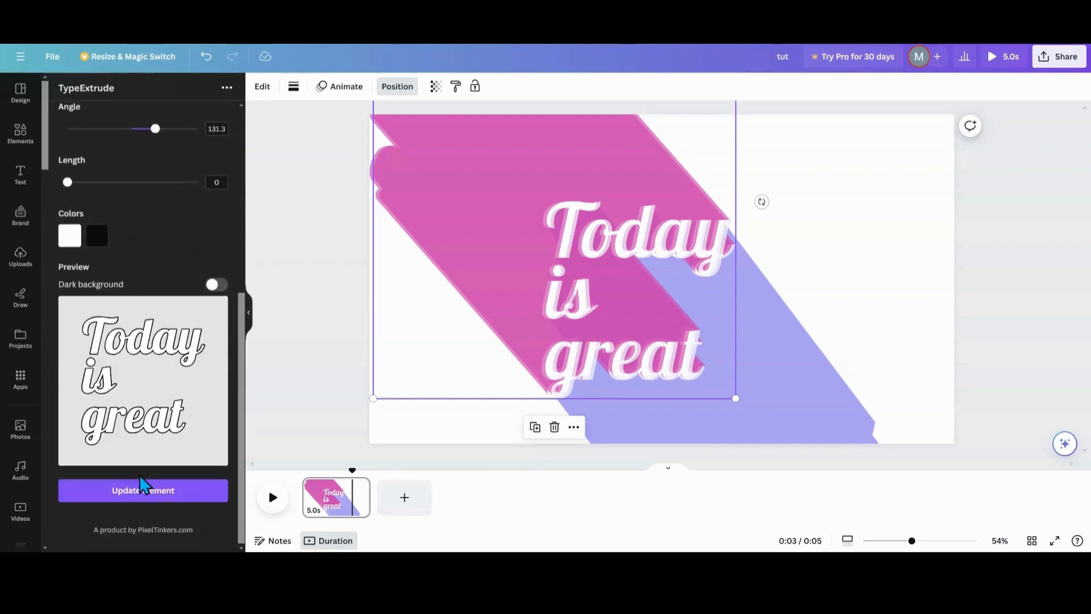
{"action": "left_click", "coordinate": [138, 494]}
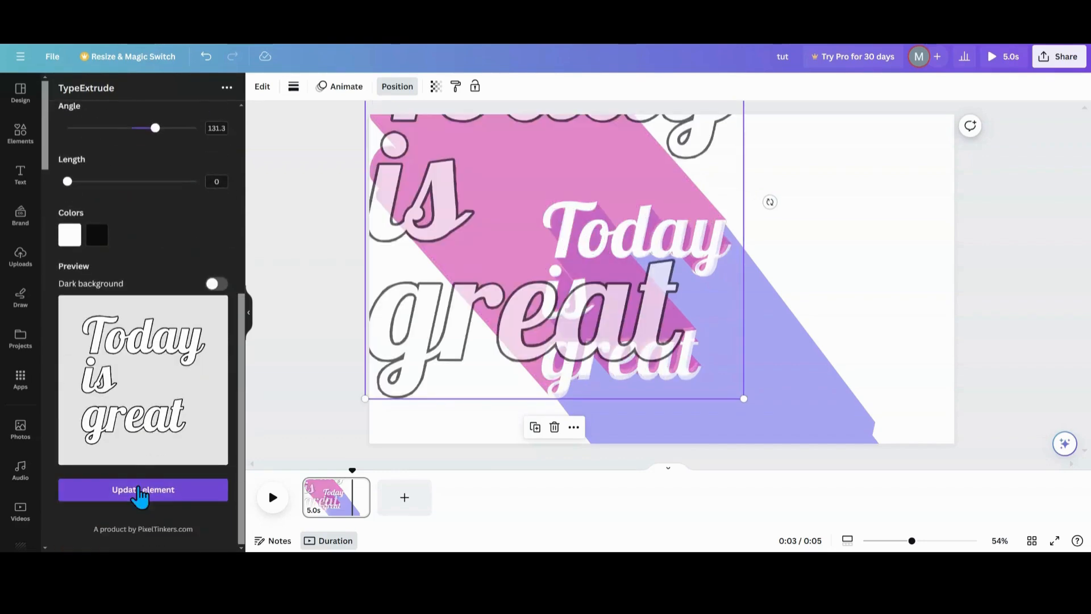
Resize and position the outlined text so it sits over the white lettering, then select the blue extruded text.
{"action": "left_click_drag", "start_coordinate": [535, 277], "coordinate": [585, 324]}
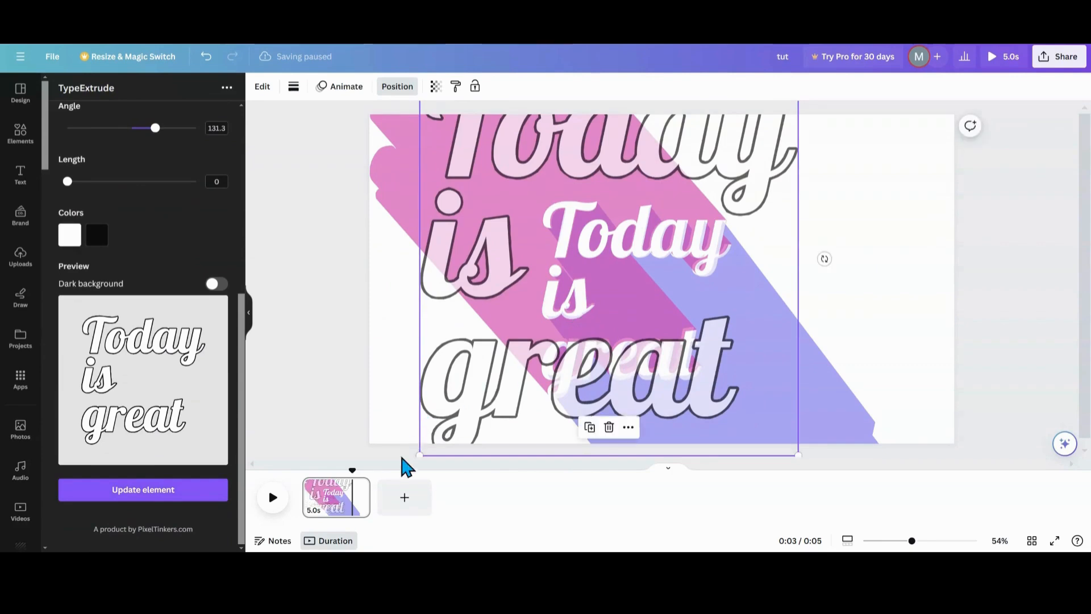
{"action": "left_click_drag", "start_coordinate": [417, 455], "coordinate": [608, 251]}
{"action": "left_click_drag", "start_coordinate": [684, 166], "coordinate": [607, 295]}
{"action": "left_click_drag", "start_coordinate": [725, 202], "coordinate": [727, 202]}
{"action": "left_click_drag", "start_coordinate": [674, 261], "coordinate": [675, 263]}
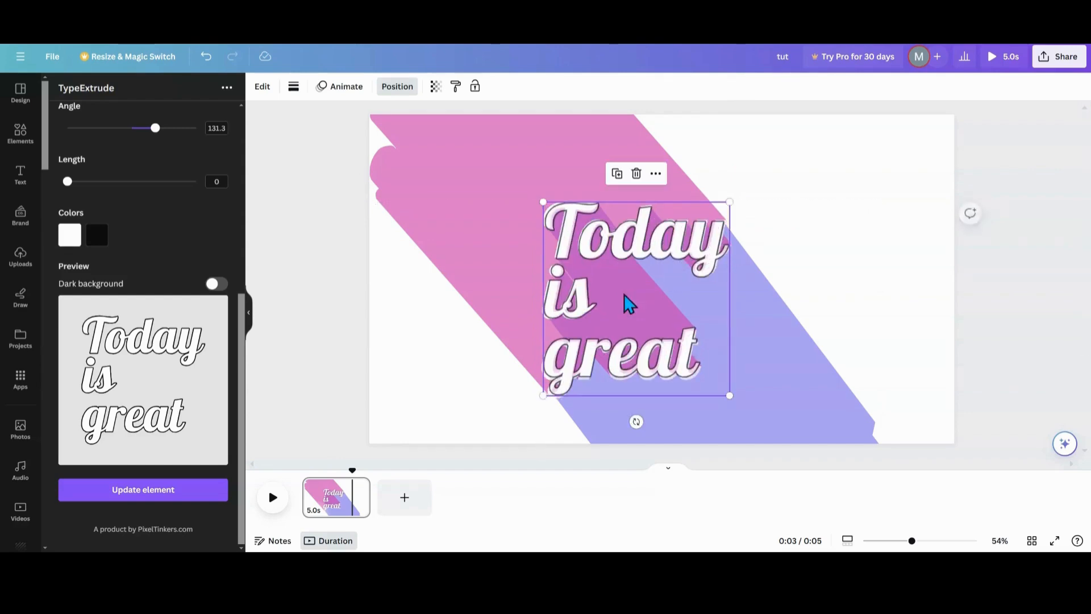
{"action": "left_click", "coordinate": [468, 367]}
{"action": "left_click", "coordinate": [789, 293]}
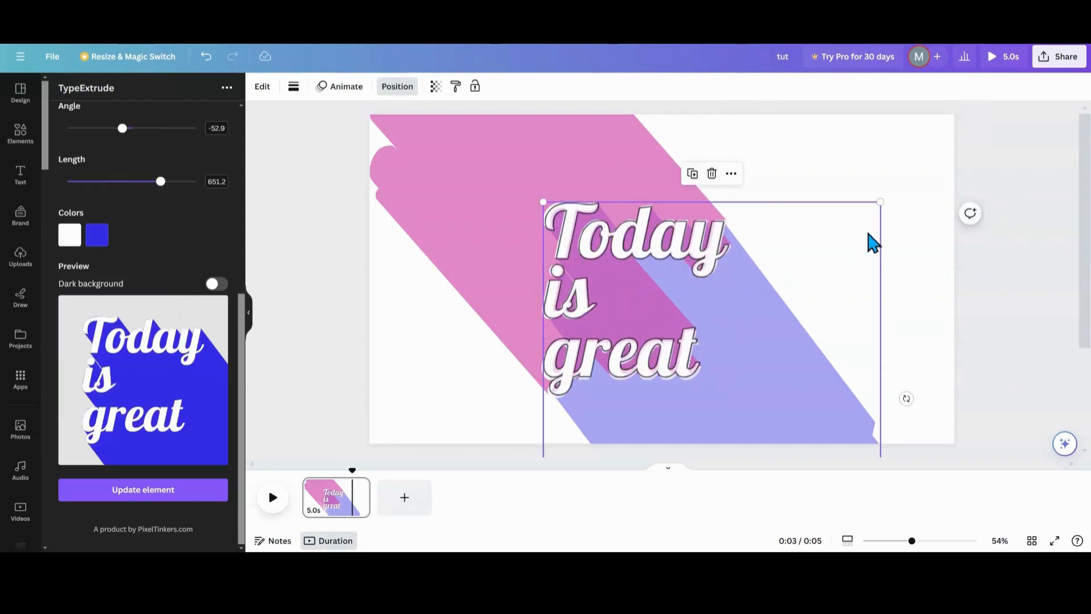